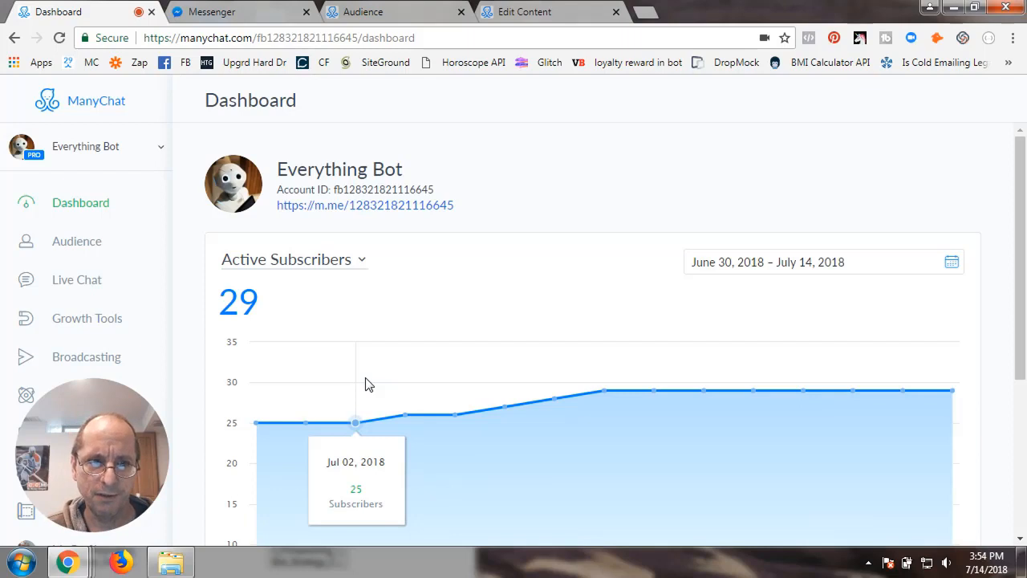
Open the Time Delay flow from the Test folder in Flows for editing
mouse_move(96, 479)
drag(96, 479, 196, 425)
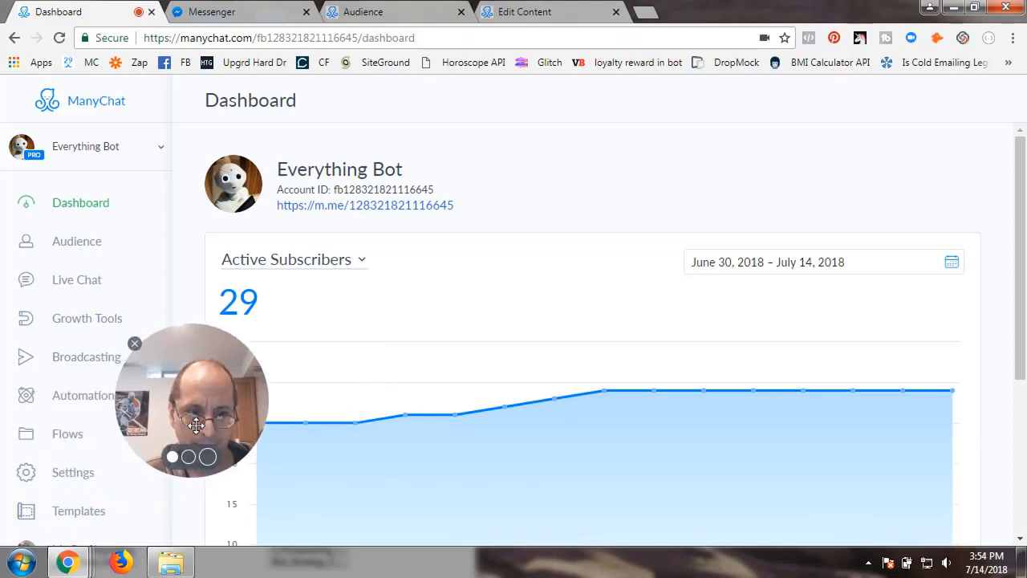
click(68, 446)
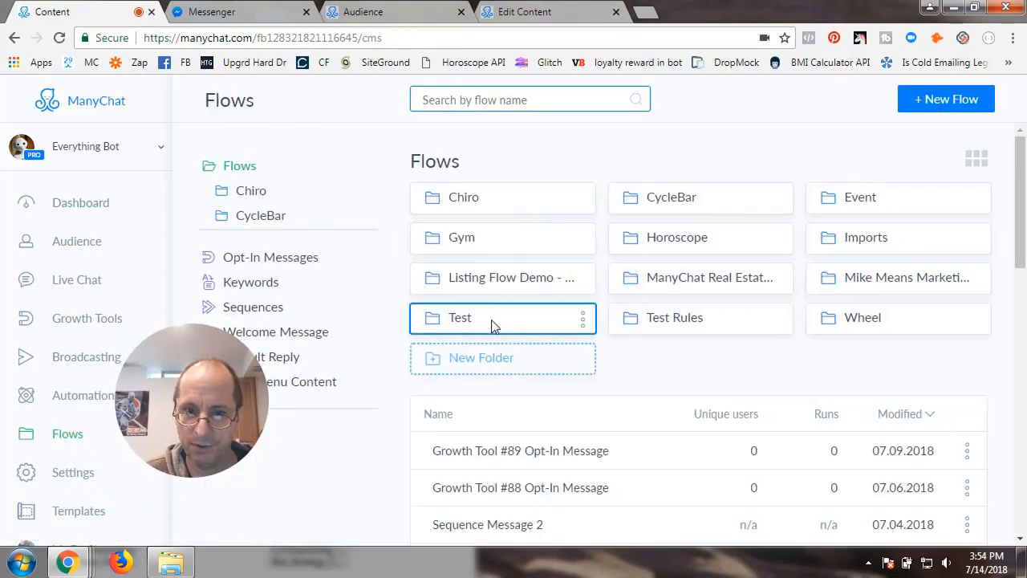
click(493, 324)
click(482, 339)
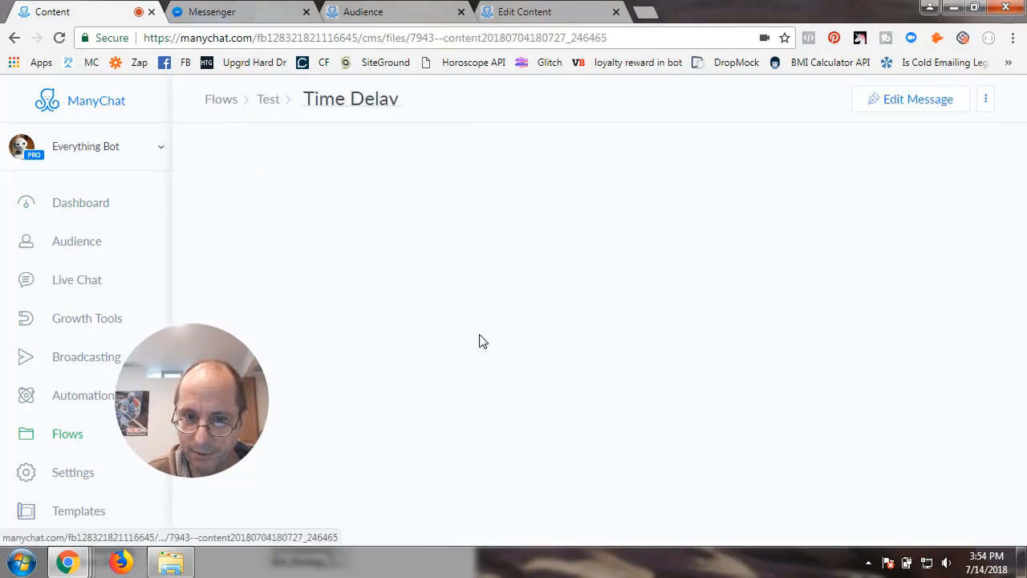
drag(214, 406, 153, 411)
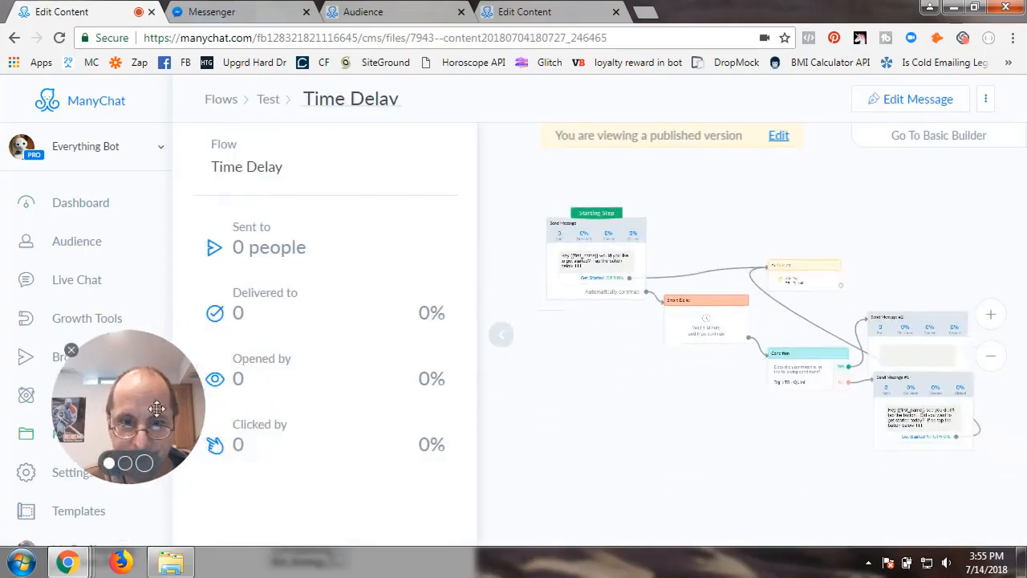
click(501, 345)
click(916, 97)
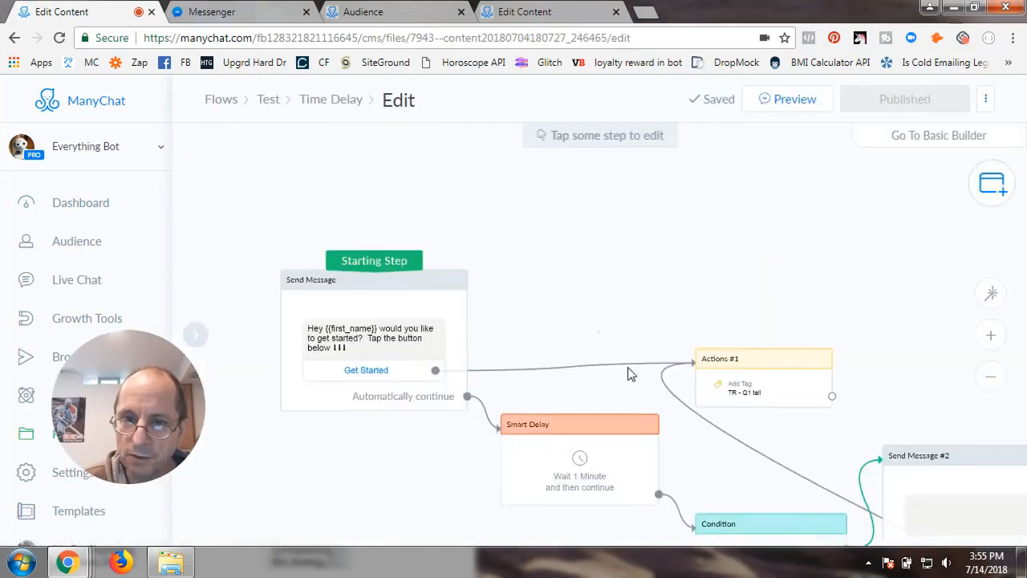
Examine the starting message step and how its button and automatic continuation connect to the following steps
drag(398, 393, 522, 428)
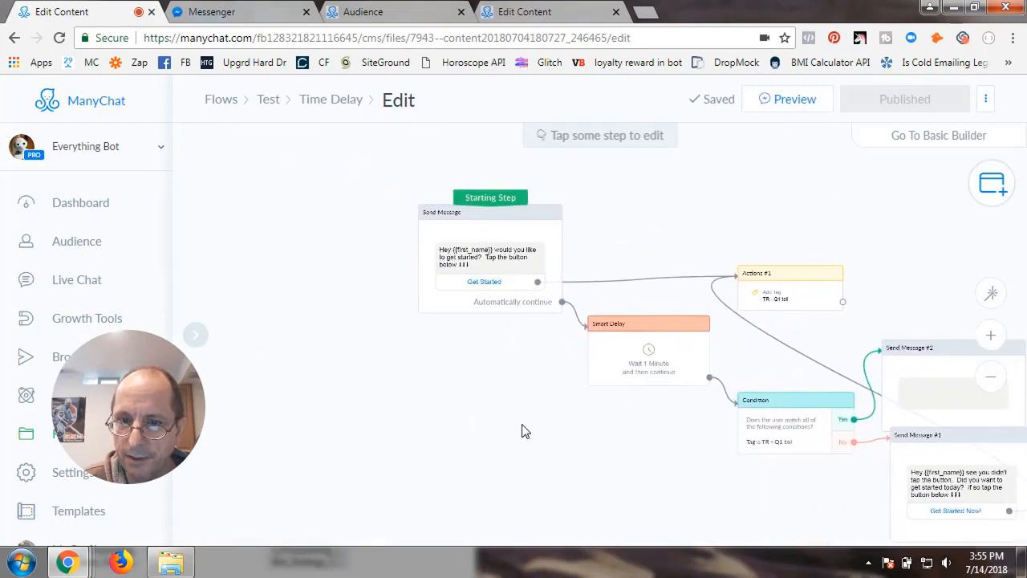
scroll(522, 428, up, 5)
scroll(518, 351, down, 5)
drag(475, 330, 481, 487)
scroll(475, 470, up, 2)
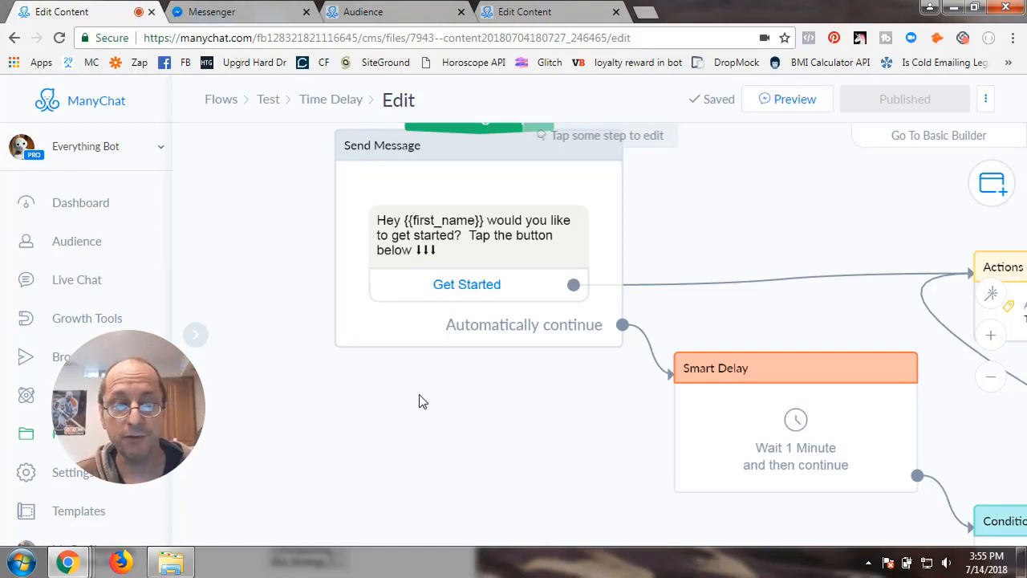
drag(600, 444, 505, 410)
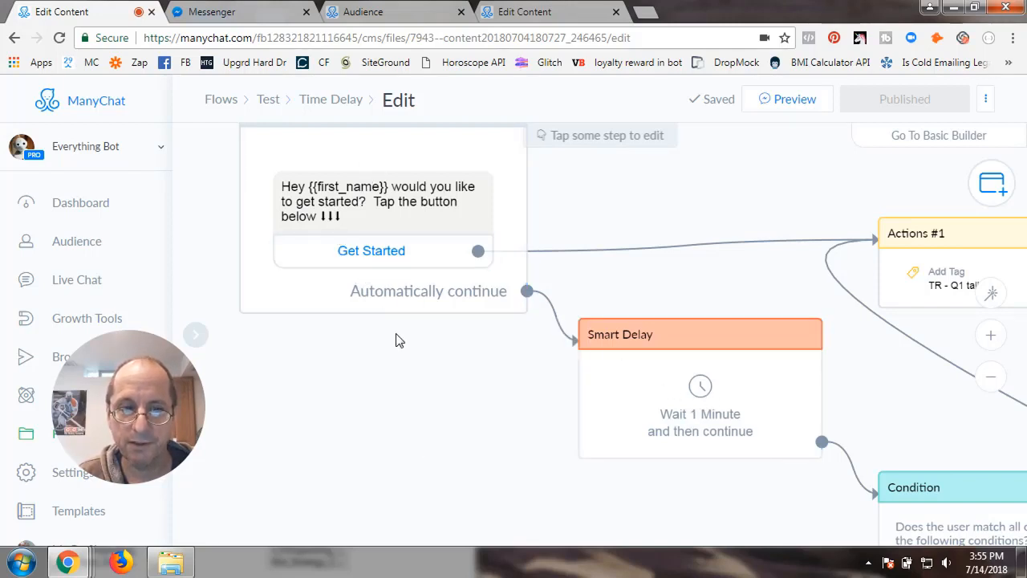
Try the continue time limit on the Smart Delay step and look through its delay duration units
click(702, 393)
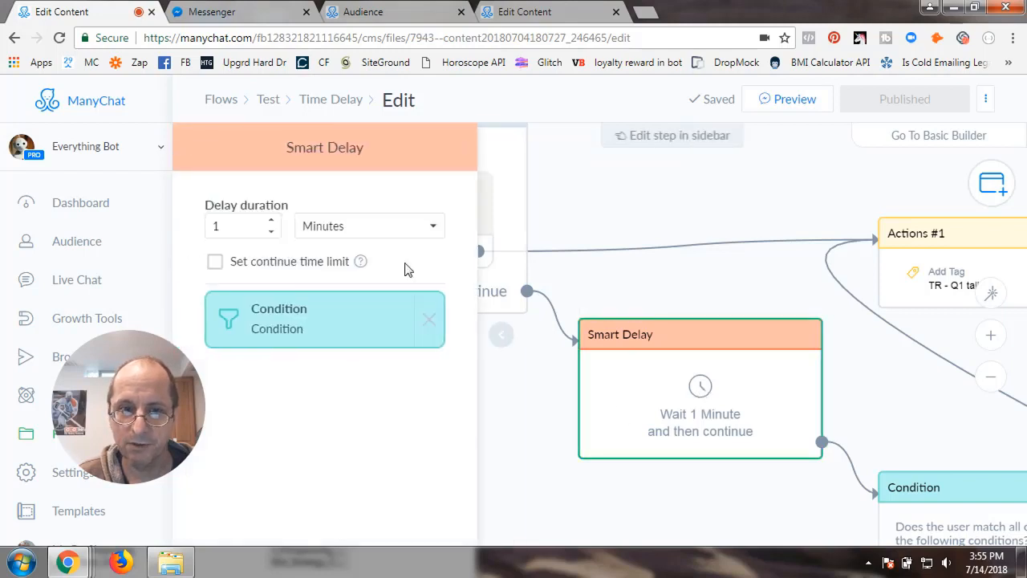
click(216, 265)
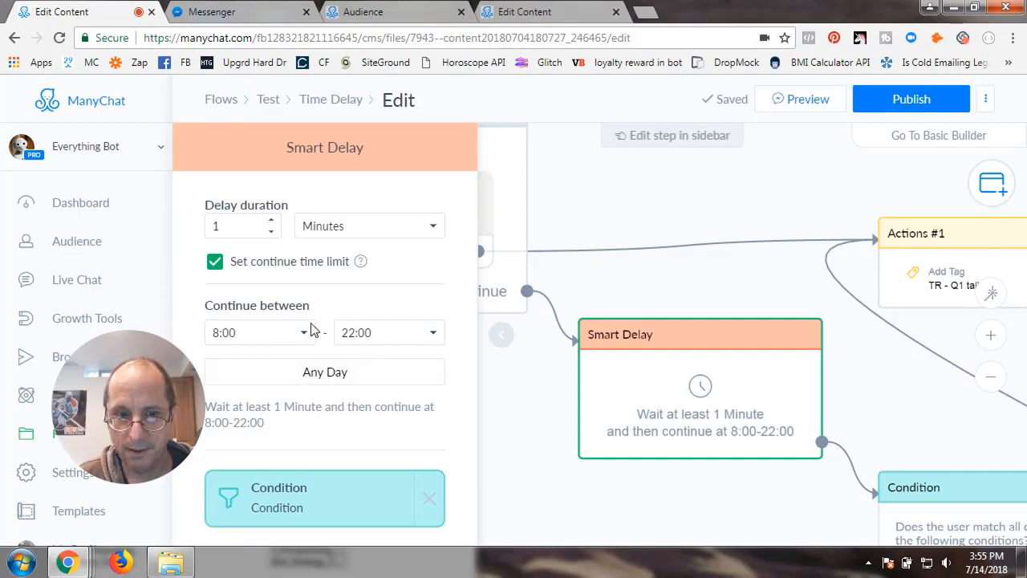
click(215, 265)
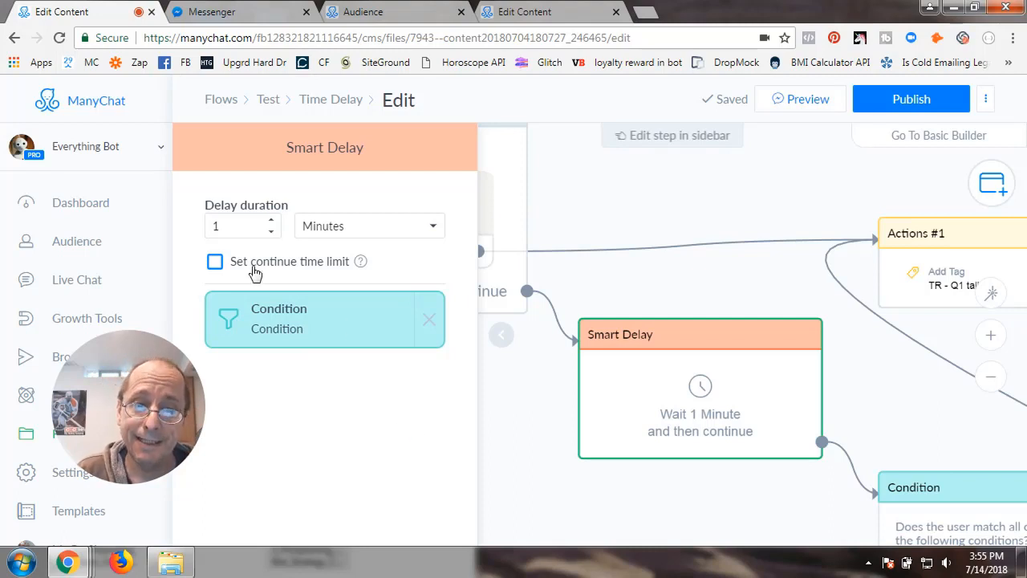
click(214, 265)
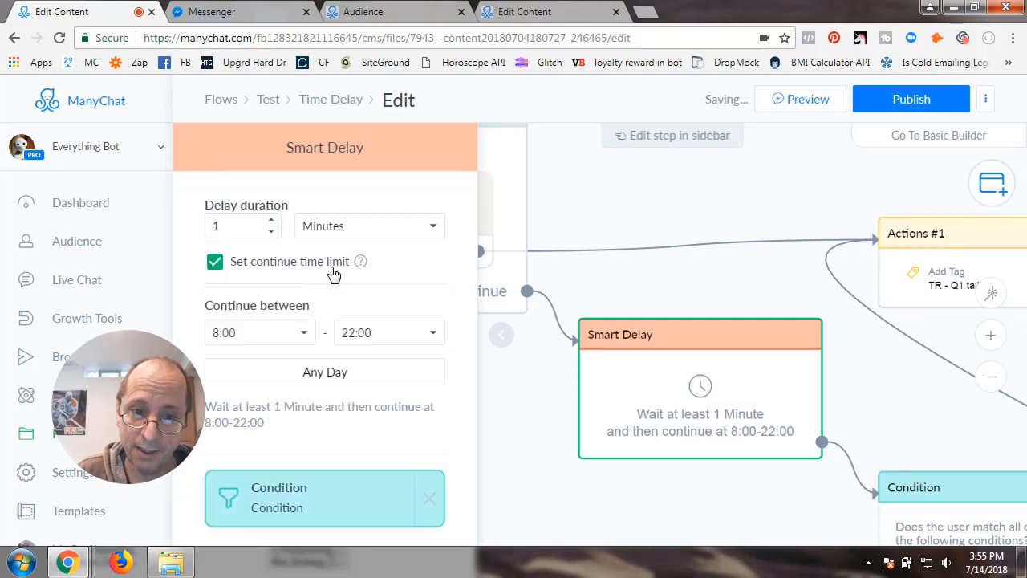
mouse_move(362, 265)
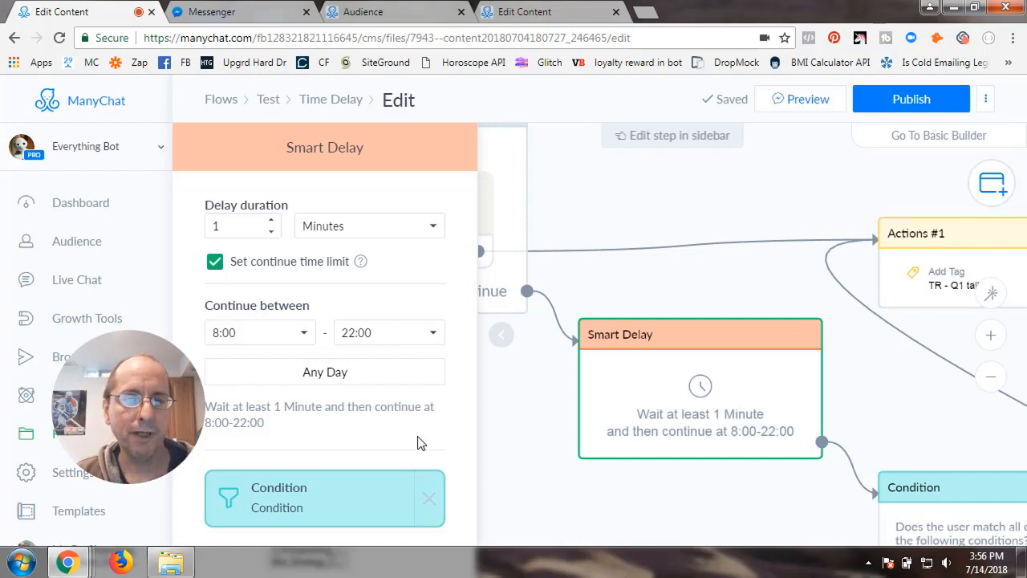
click(214, 262)
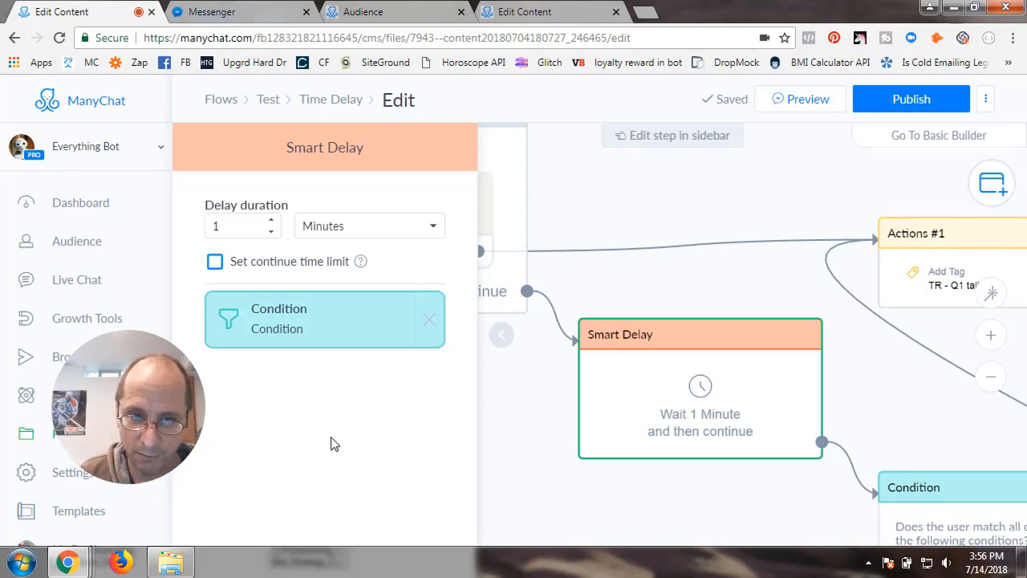
click(322, 226)
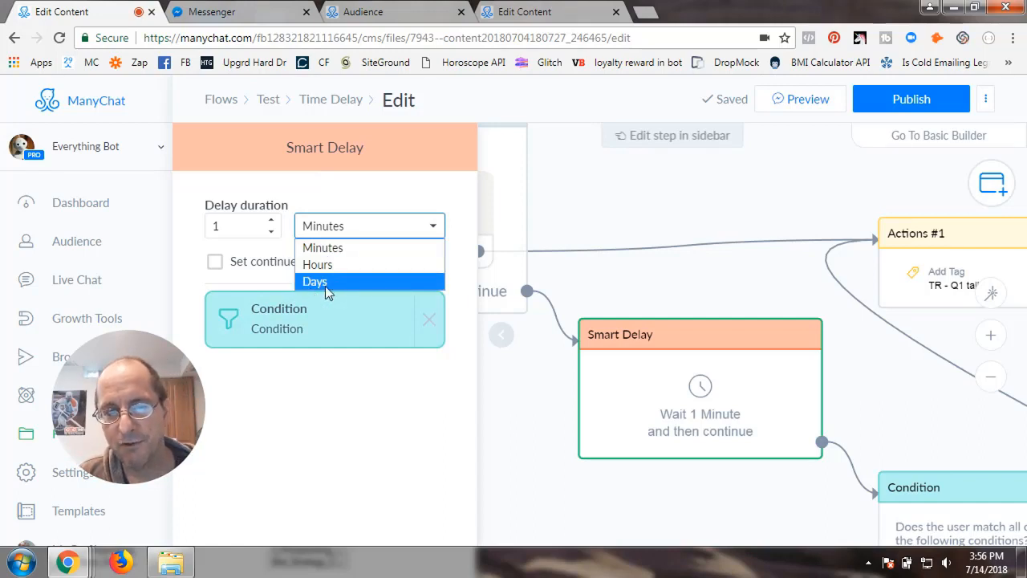
click(343, 396)
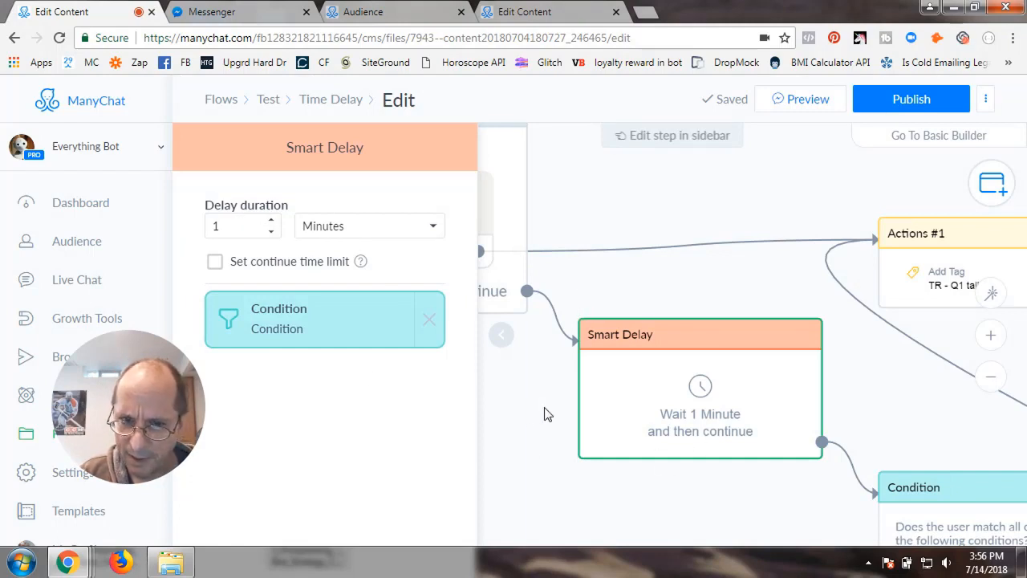
Examine the flow from the Smart Delay through the tag condition to the messages on its Yes and No branches
click(638, 482)
drag(699, 487, 498, 321)
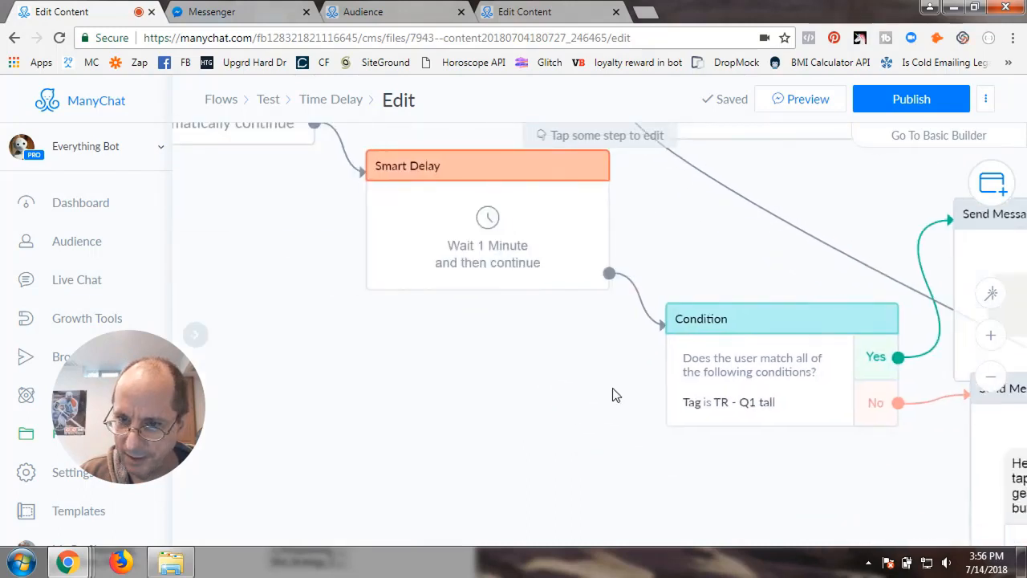
drag(629, 397, 488, 440)
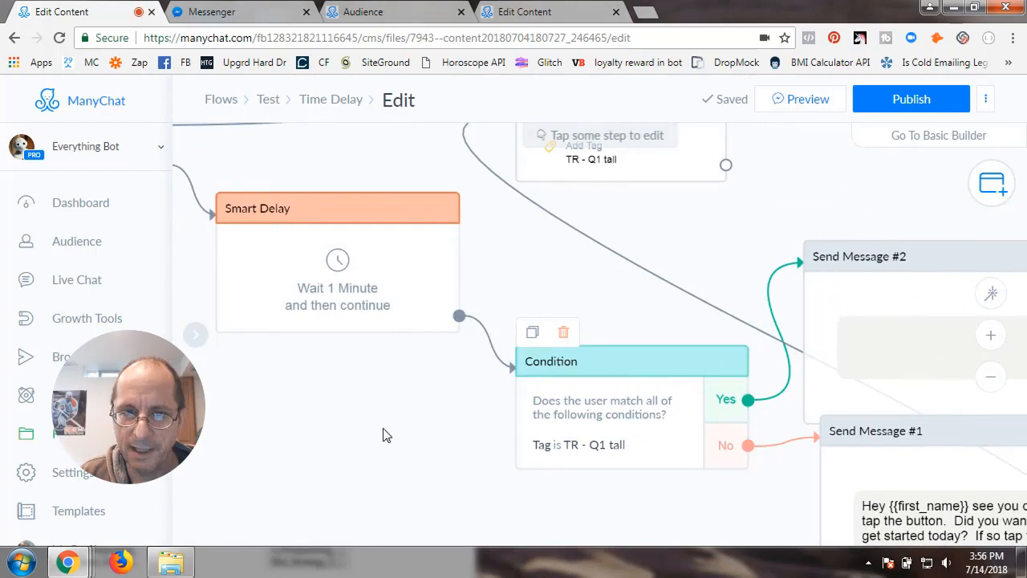
drag(383, 435, 618, 532)
drag(412, 431, 381, 455)
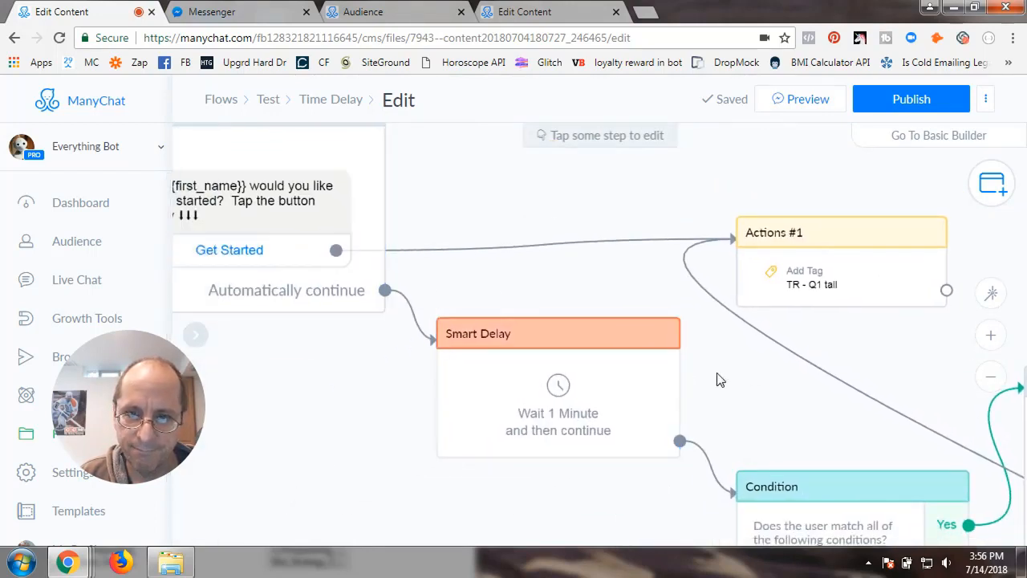
drag(744, 377, 580, 352)
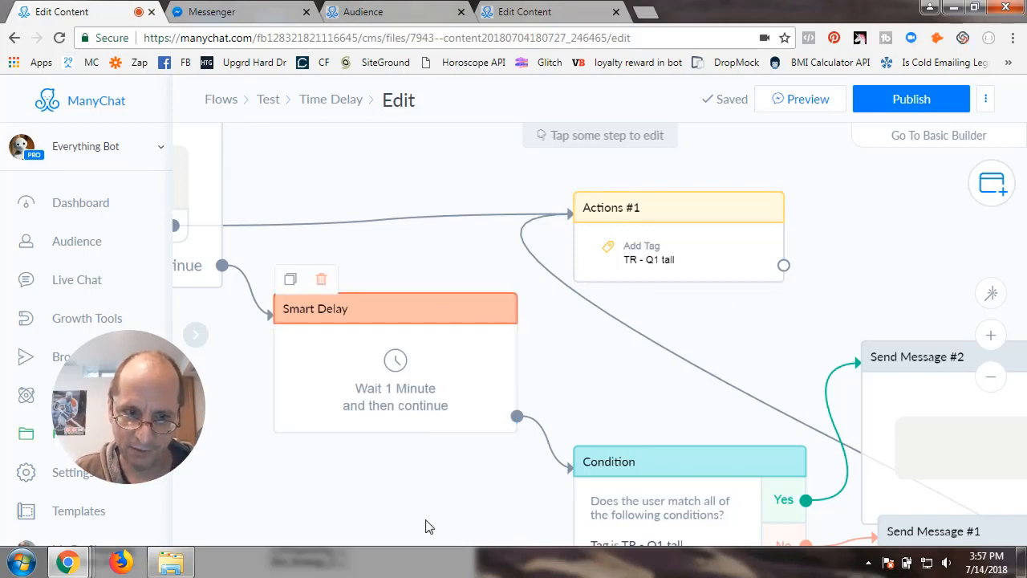
drag(486, 490, 483, 409)
scroll(483, 409, down, 2)
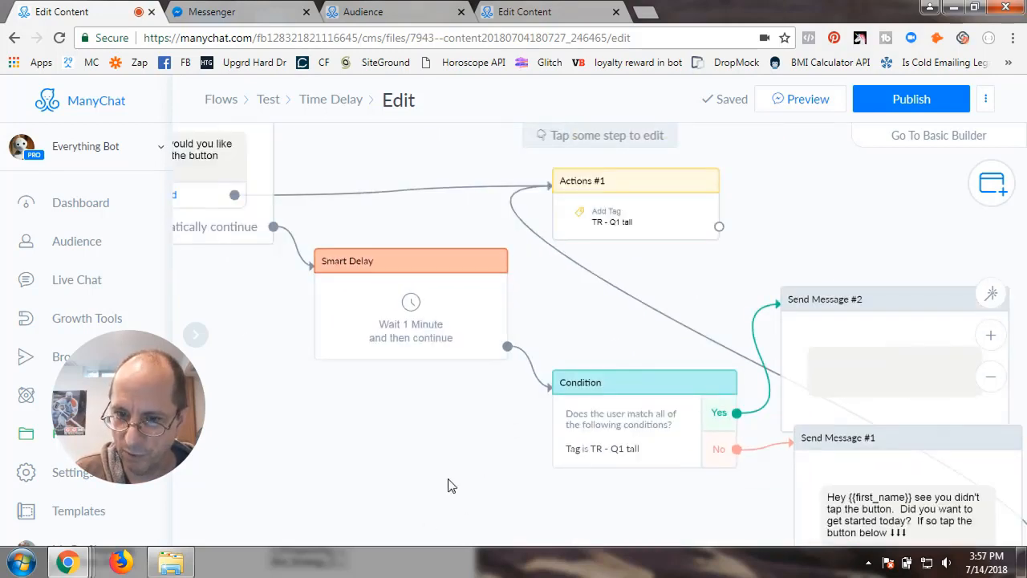
drag(449, 487, 452, 474)
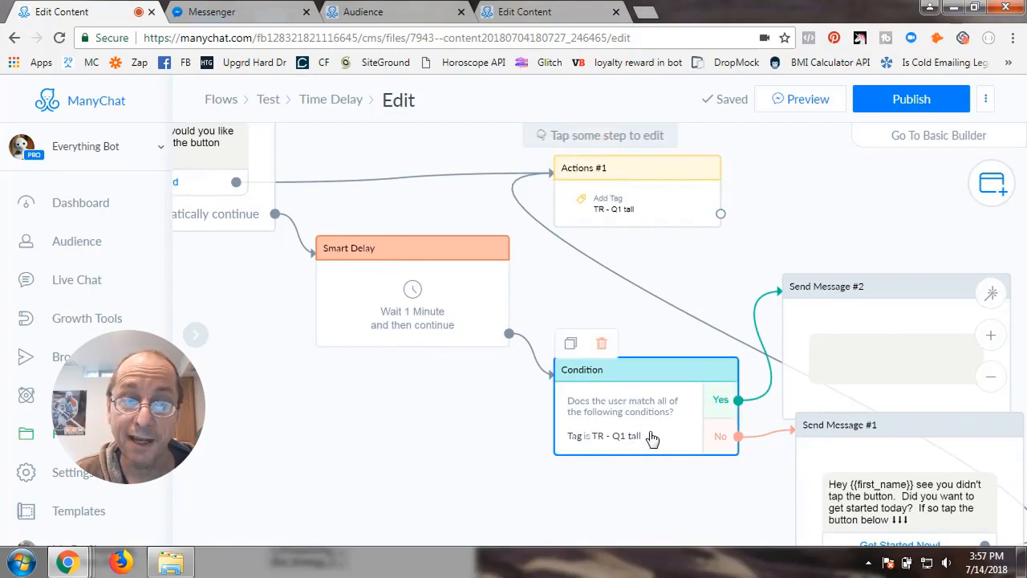
drag(464, 465, 371, 441)
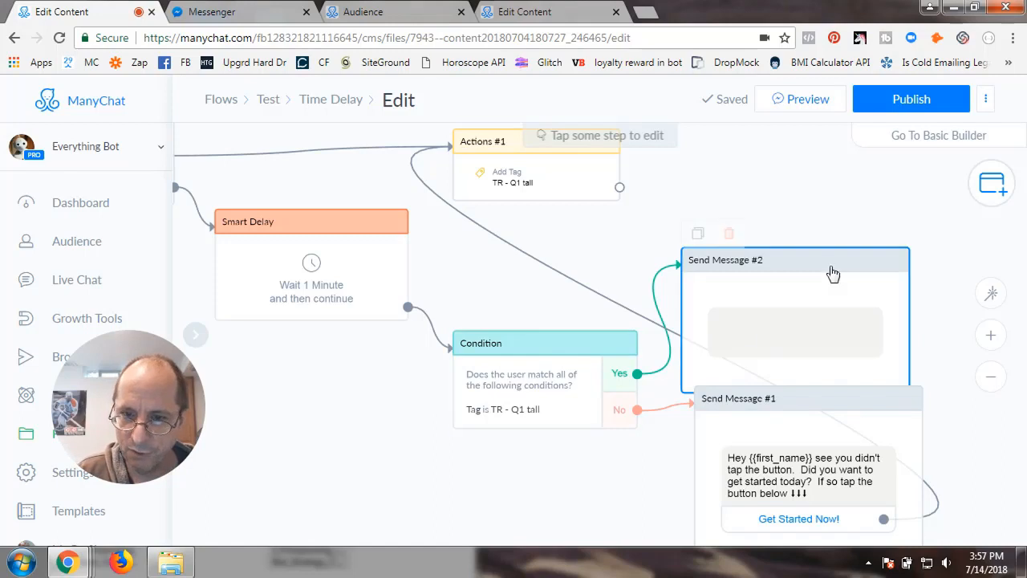
scroll(542, 481, down, 3)
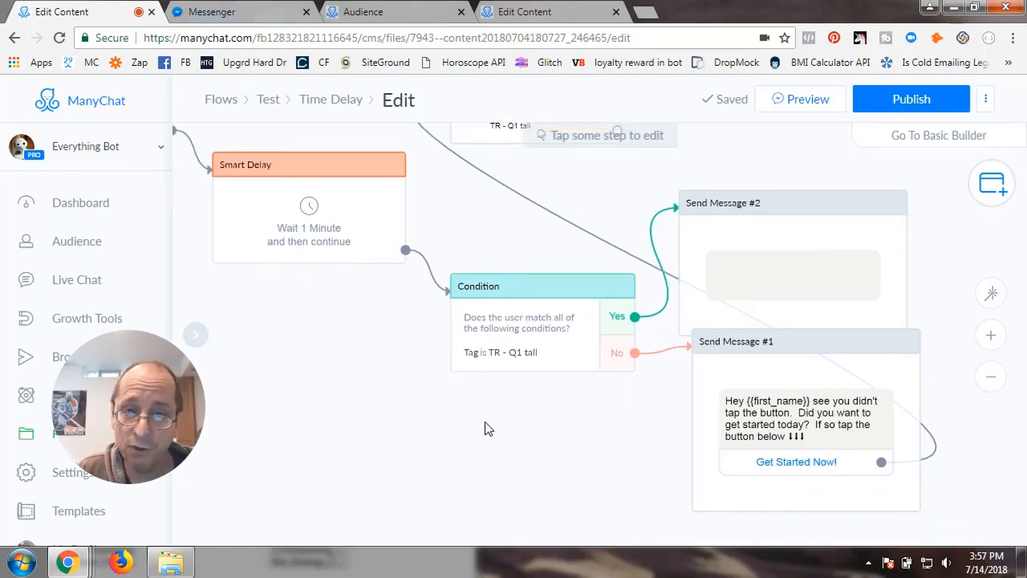
drag(587, 427, 550, 401)
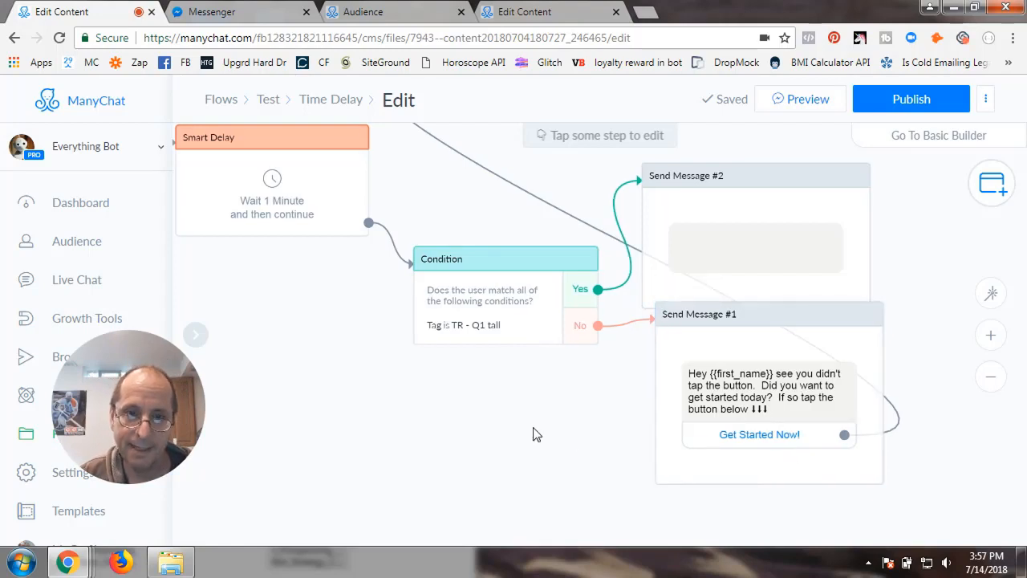
Open the starting Send Message step and review its text, button and available content blocks
drag(535, 428, 713, 515)
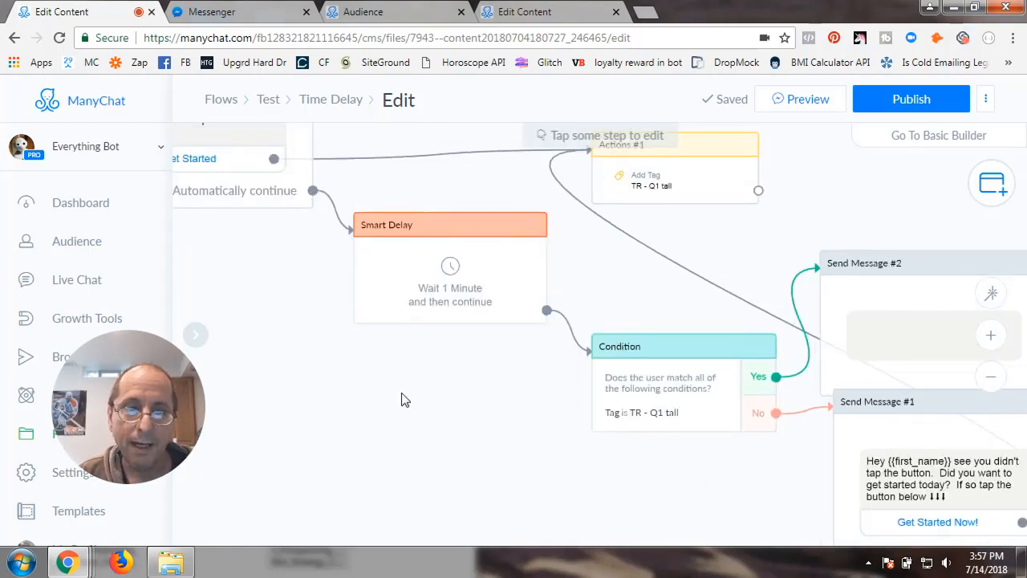
drag(327, 384, 506, 461)
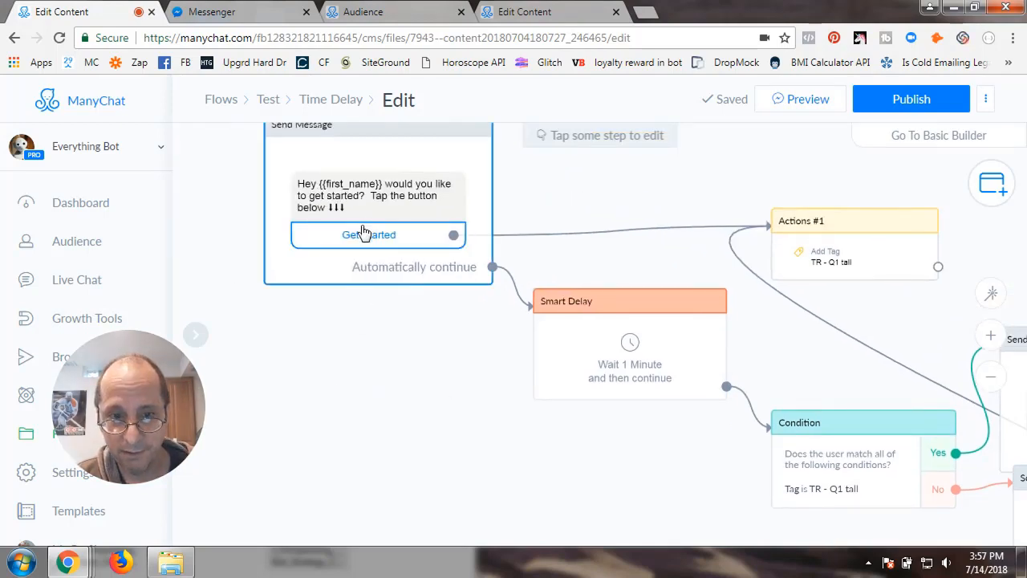
click(336, 265)
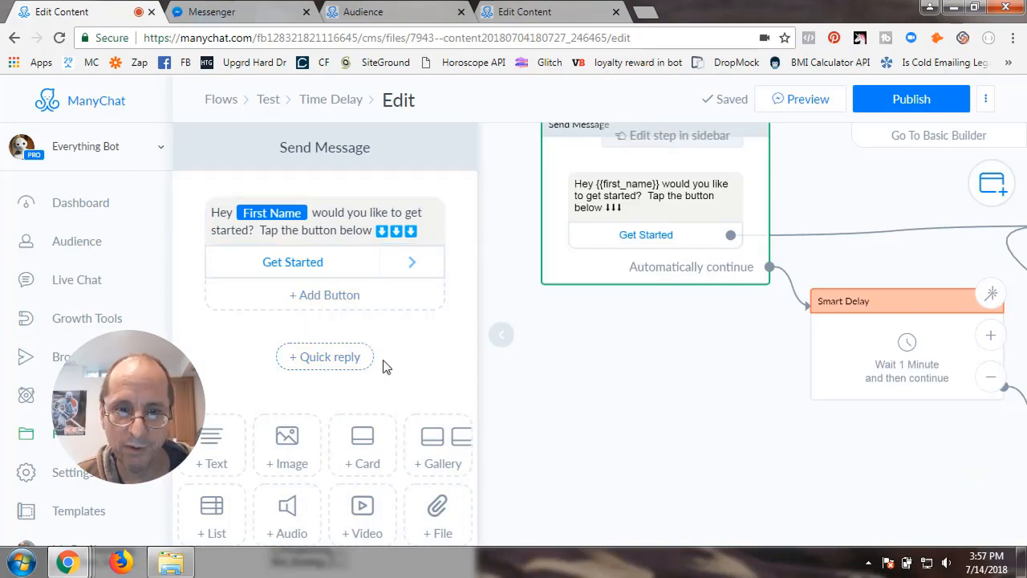
scroll(423, 435, down, 2)
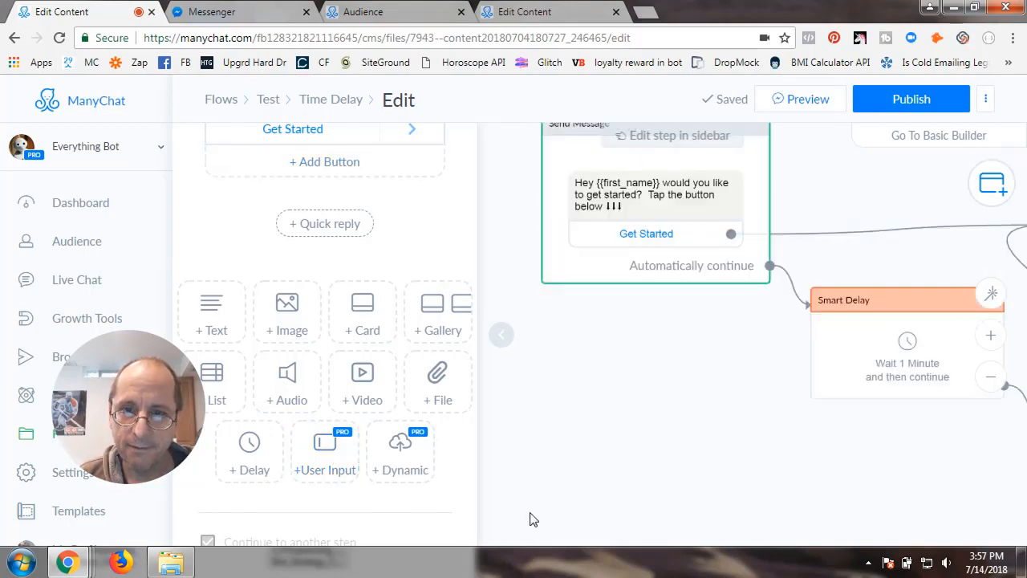
scroll(426, 272, up, 1)
scroll(425, 271, up, 1)
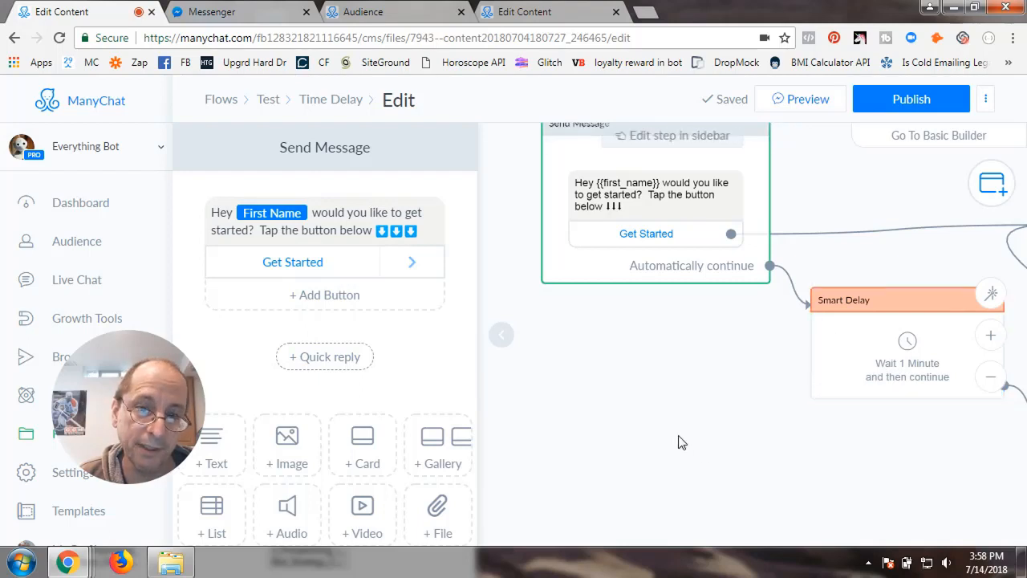
Publish the Time Delay flow
drag(651, 401, 298, 431)
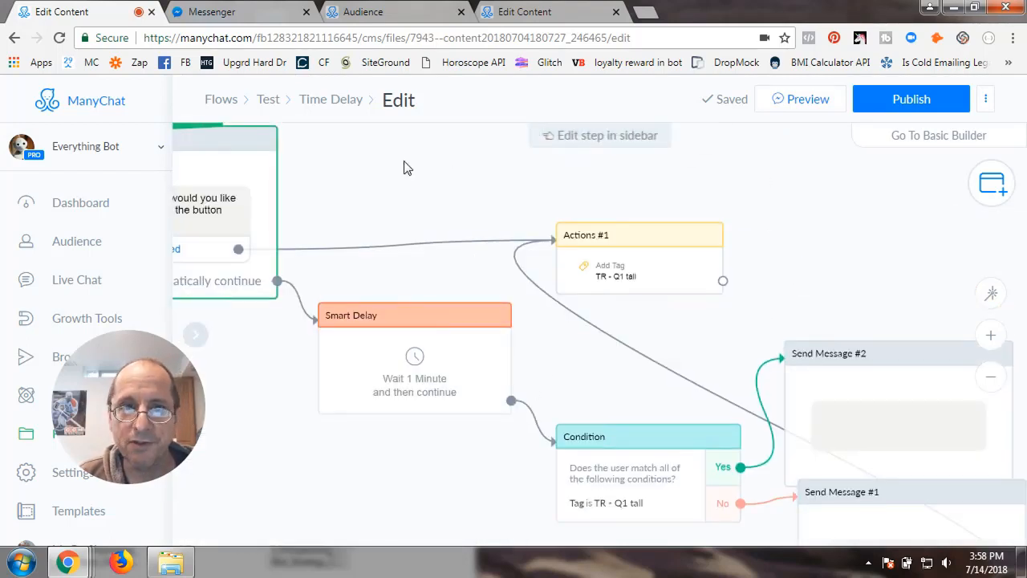
drag(406, 165, 553, 182)
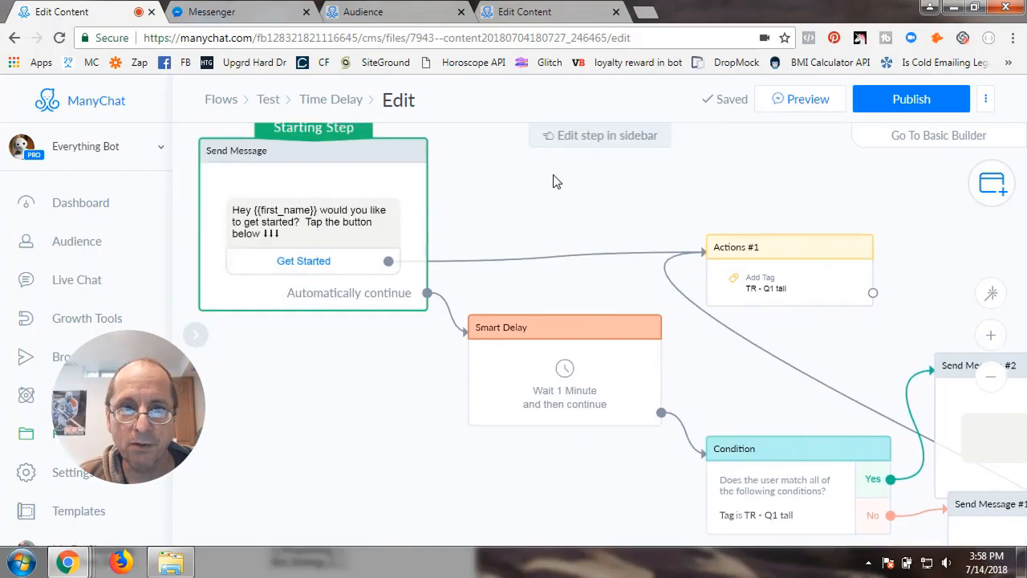
click(913, 100)
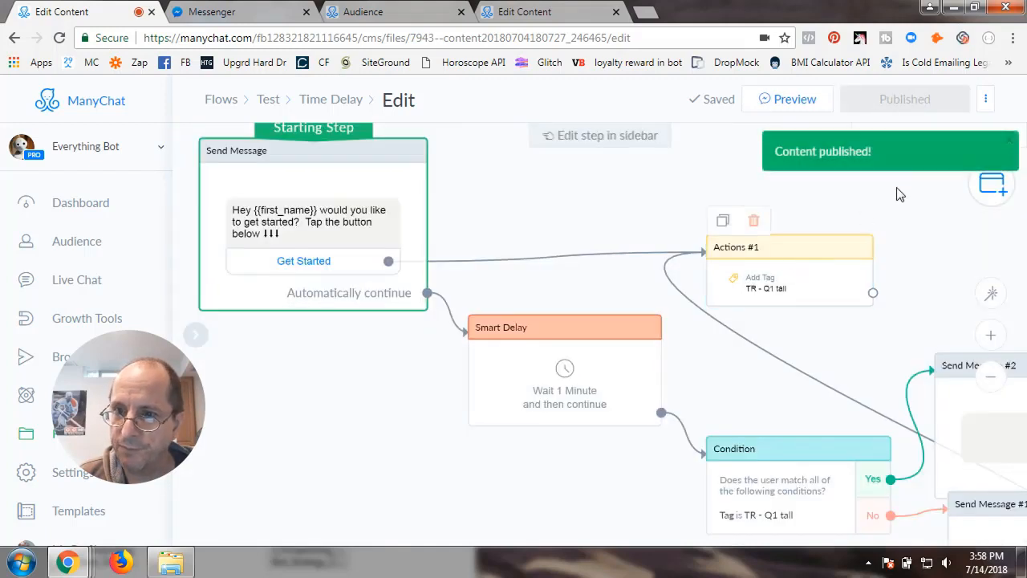
Send a preview of the flow and switch to the Everything Bot conversation in Messenger
click(790, 99)
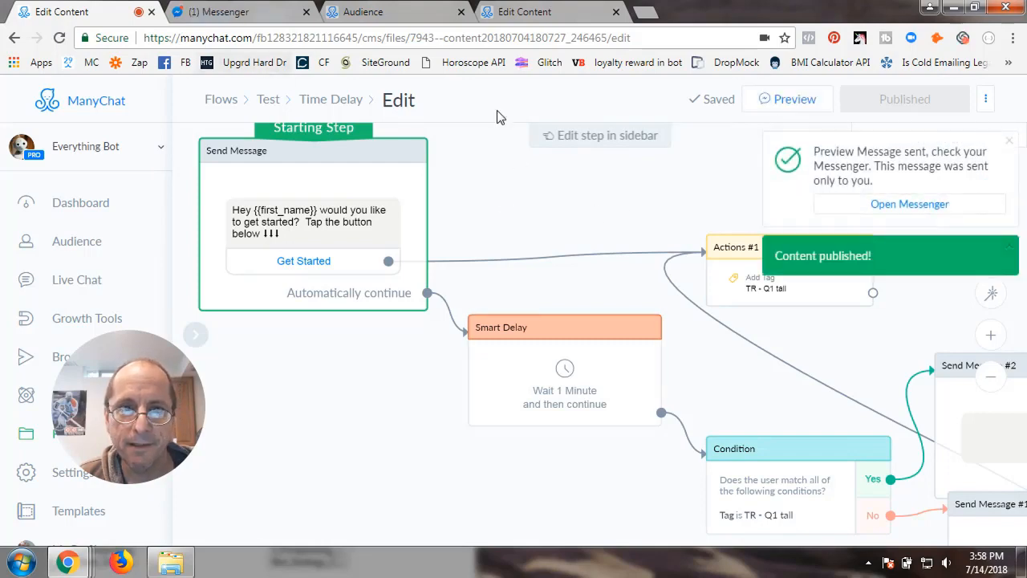
click(224, 11)
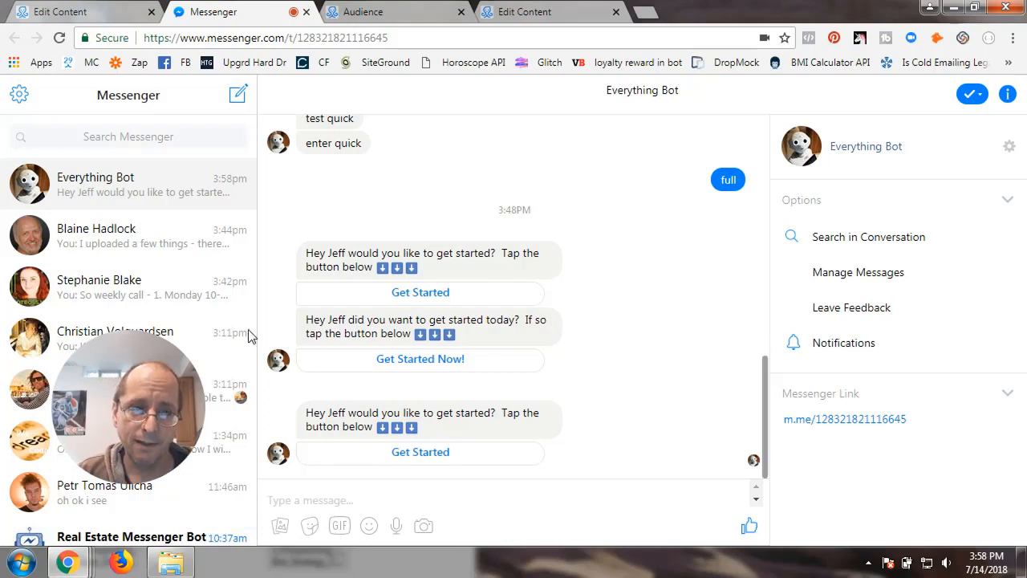
mouse_move(161, 411)
drag(160, 409, 131, 427)
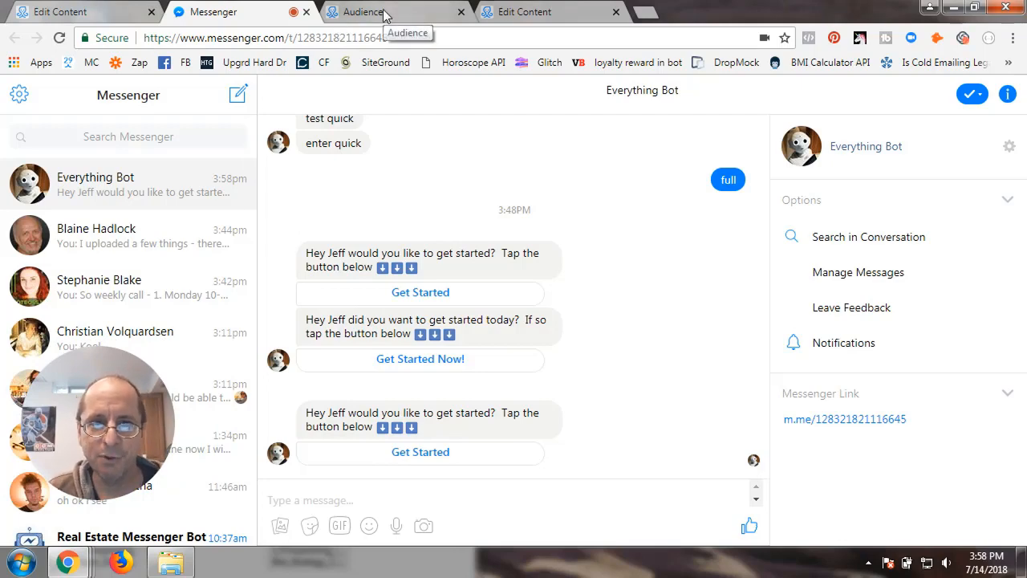
Return to the Time Delay flow and trace it from the starting message through the Smart Delay and tag condition to the No branch message
click(99, 12)
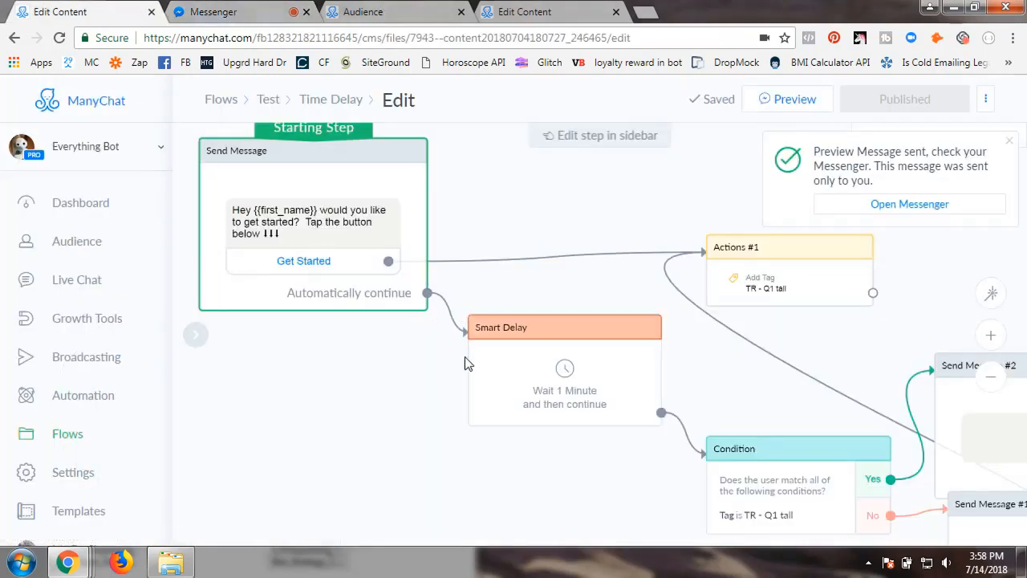
click(557, 361)
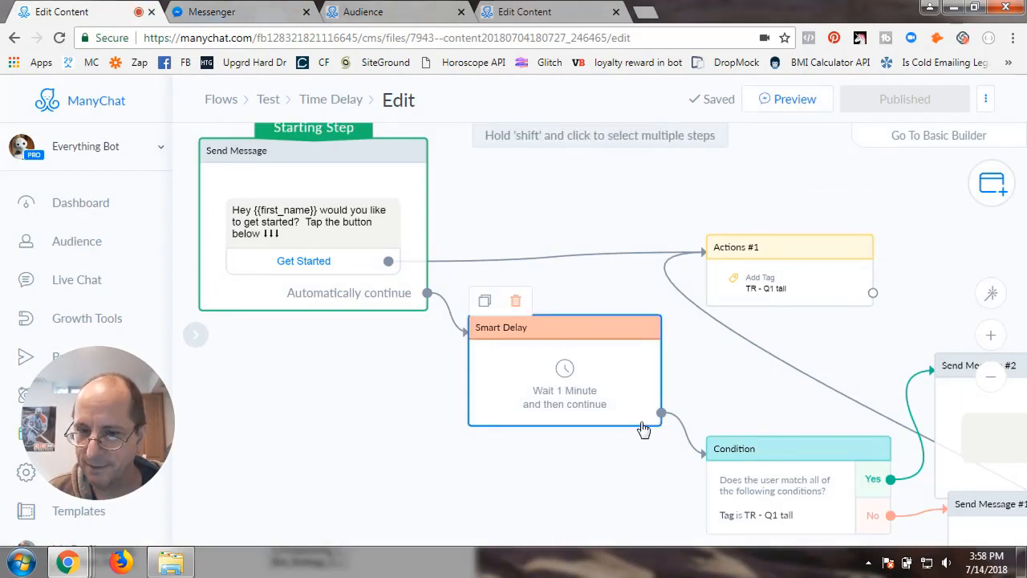
click(406, 437)
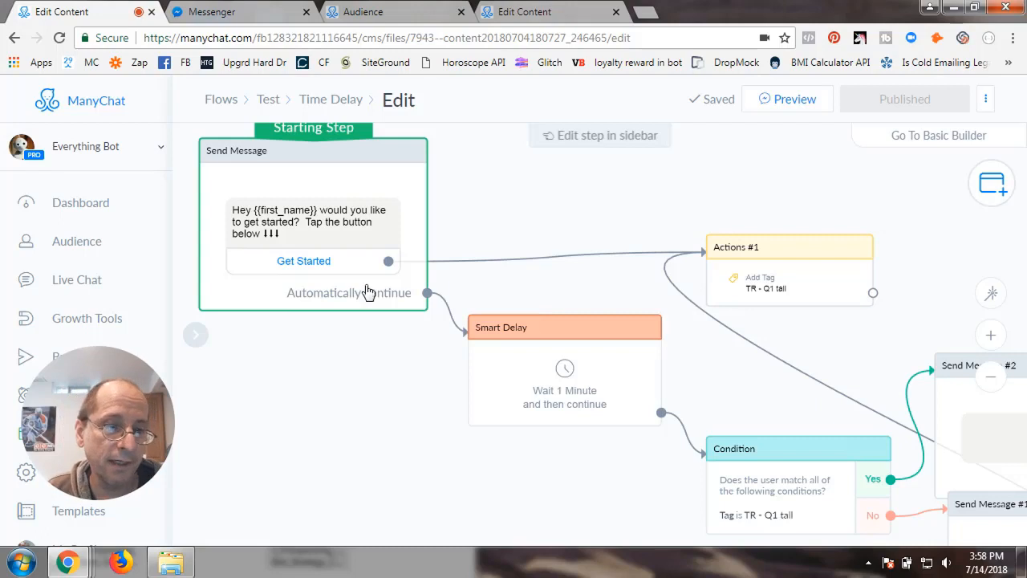
drag(598, 490, 487, 436)
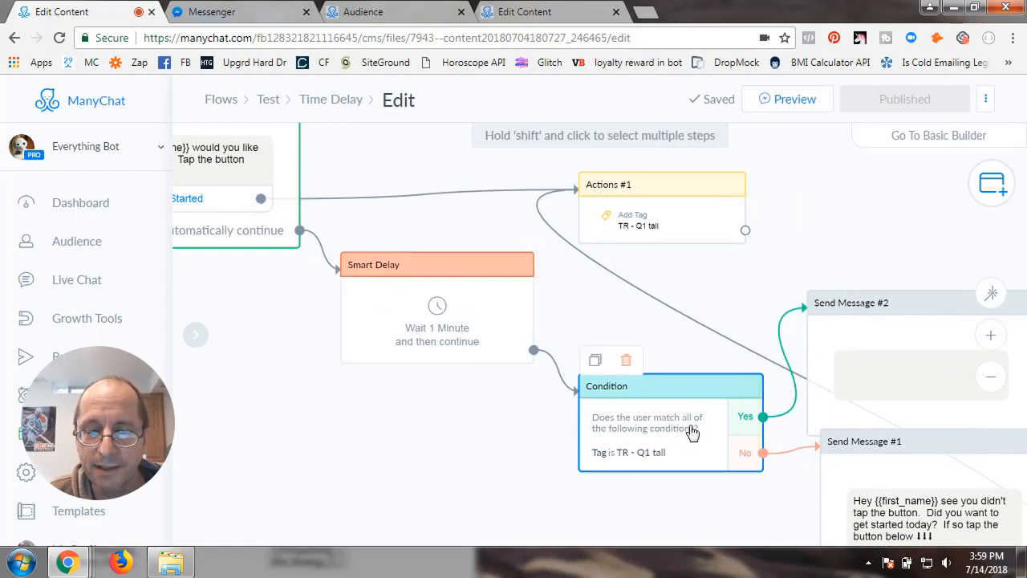
drag(646, 502, 551, 490)
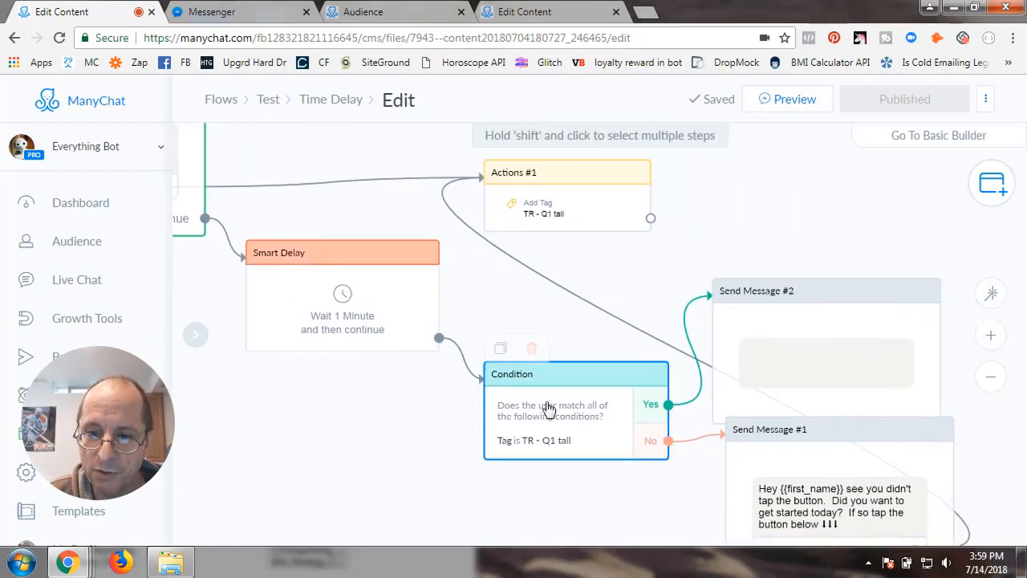
drag(381, 431, 484, 444)
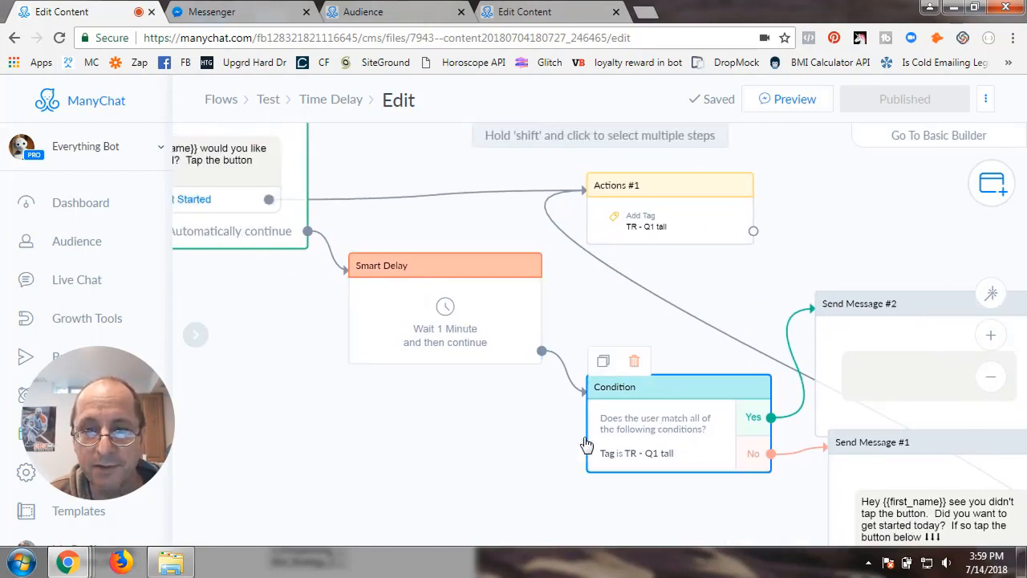
drag(587, 444, 514, 429)
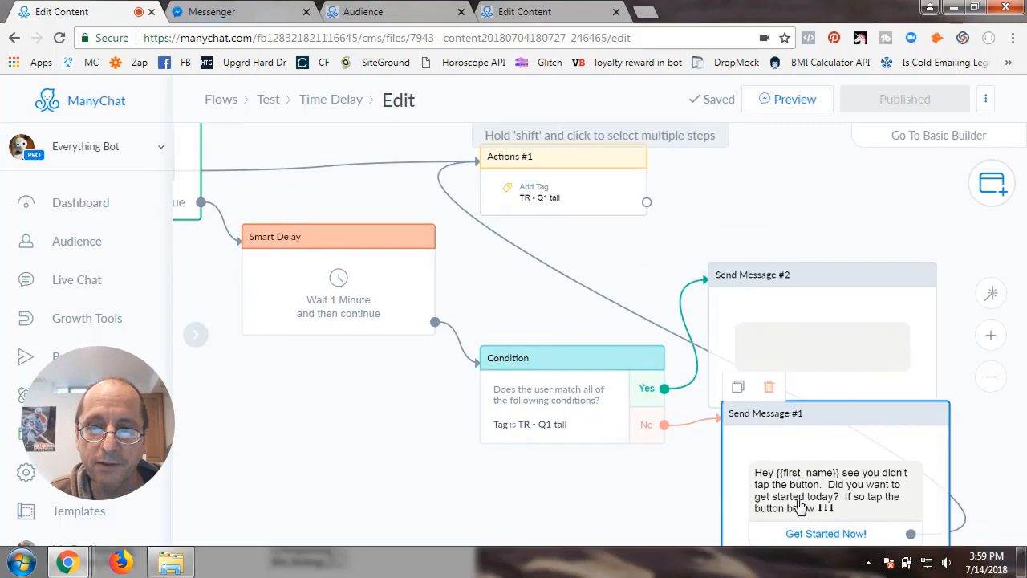
drag(348, 413, 490, 481)
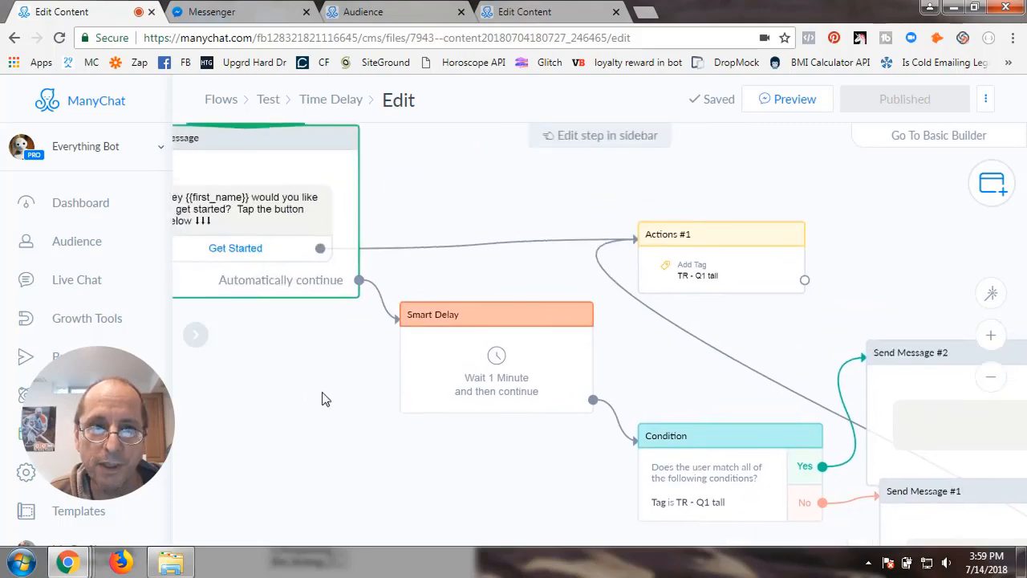
drag(325, 399, 404, 406)
Check the Everything Bot conversation in Messenger for the delayed follow-up message, returning to the flow while waiting
click(255, 13)
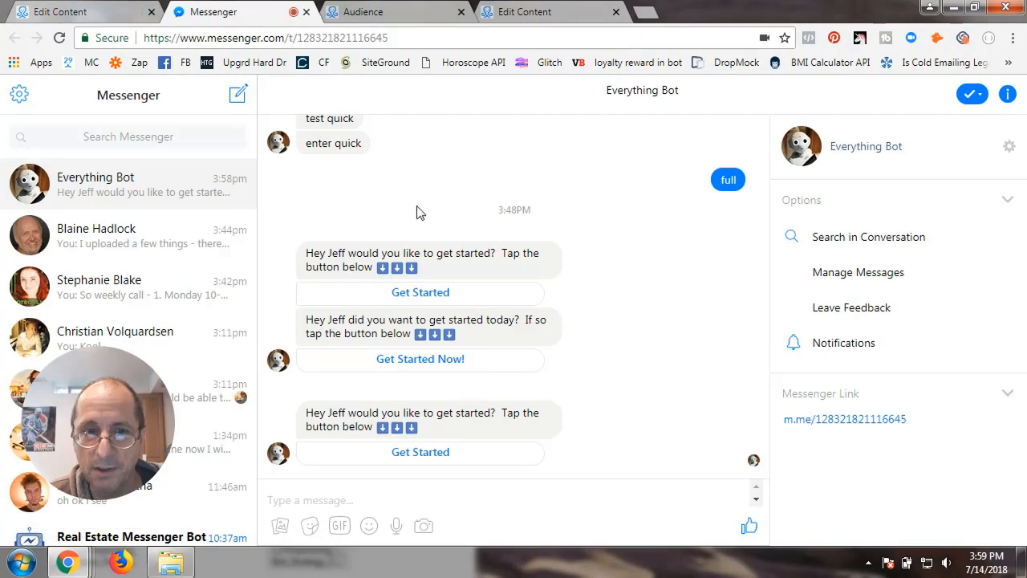
click(108, 15)
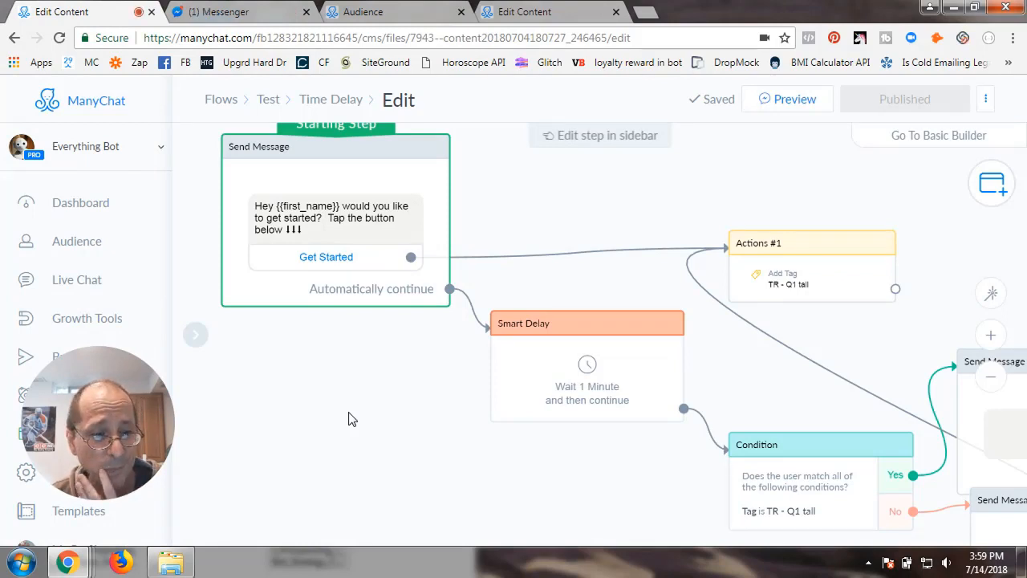
click(241, 12)
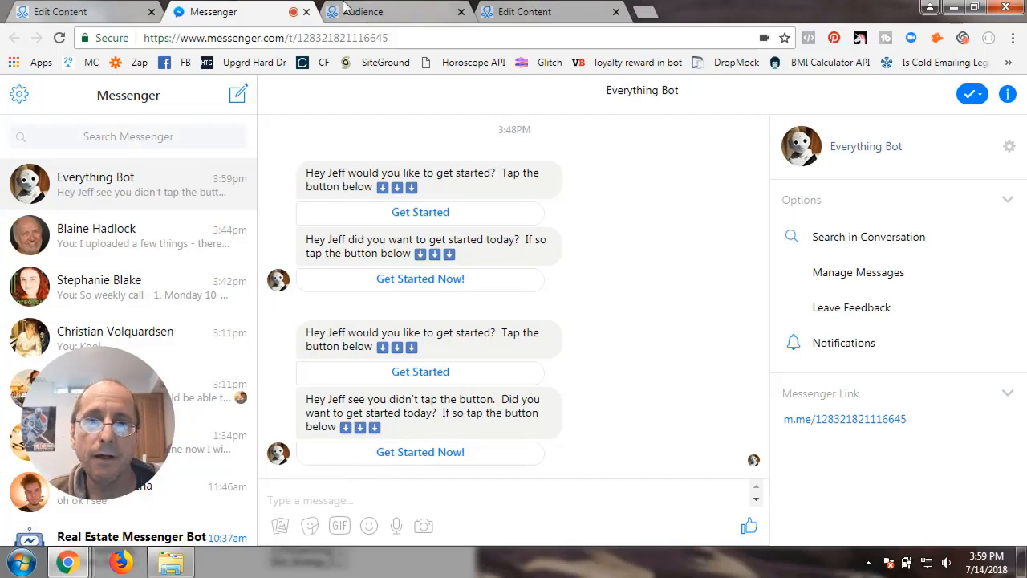
Return to ManyChat and open the Coupon Redemption flow from the Test folder for editing
click(82, 13)
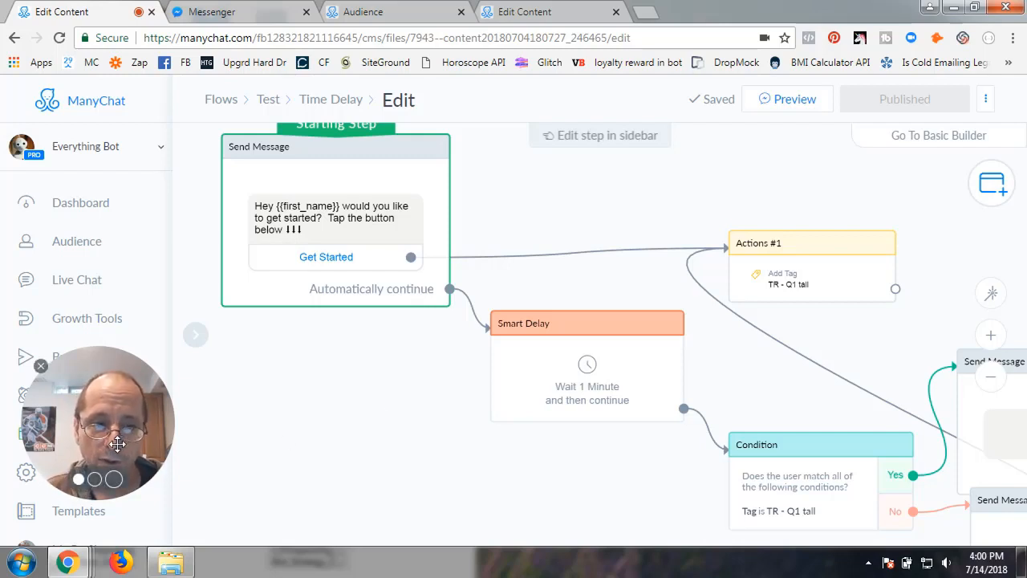
drag(116, 442, 350, 418)
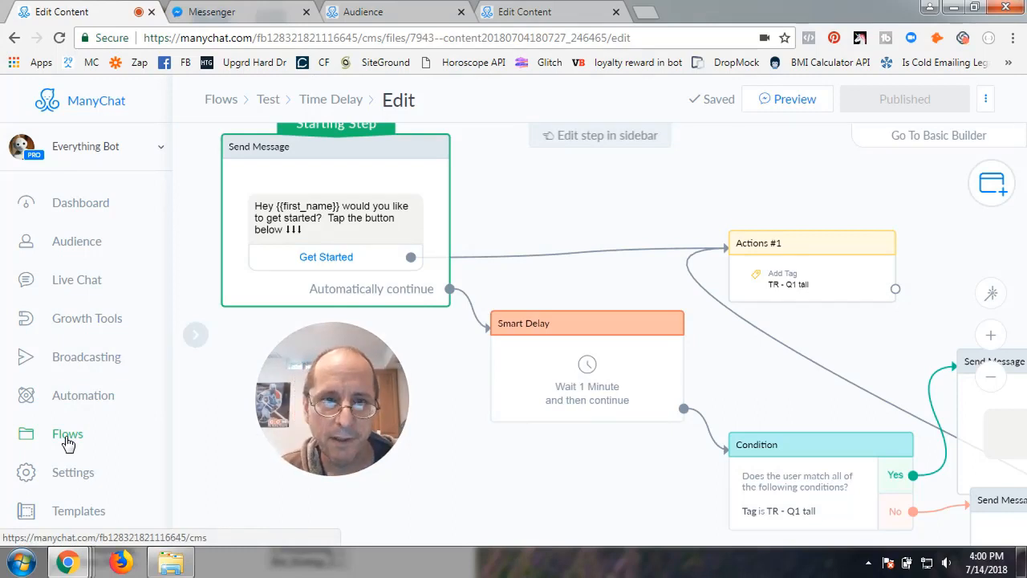
click(272, 103)
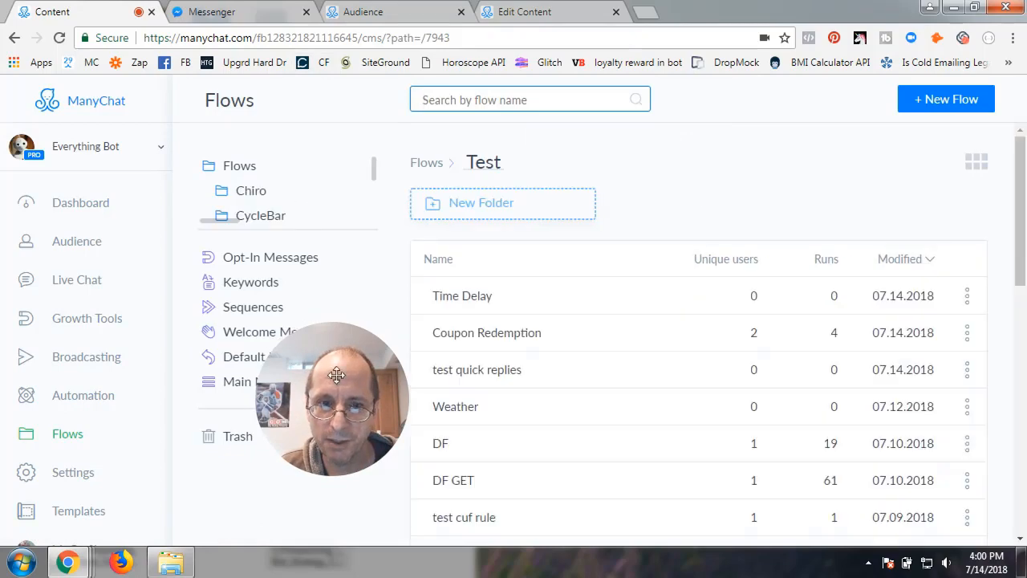
click(470, 336)
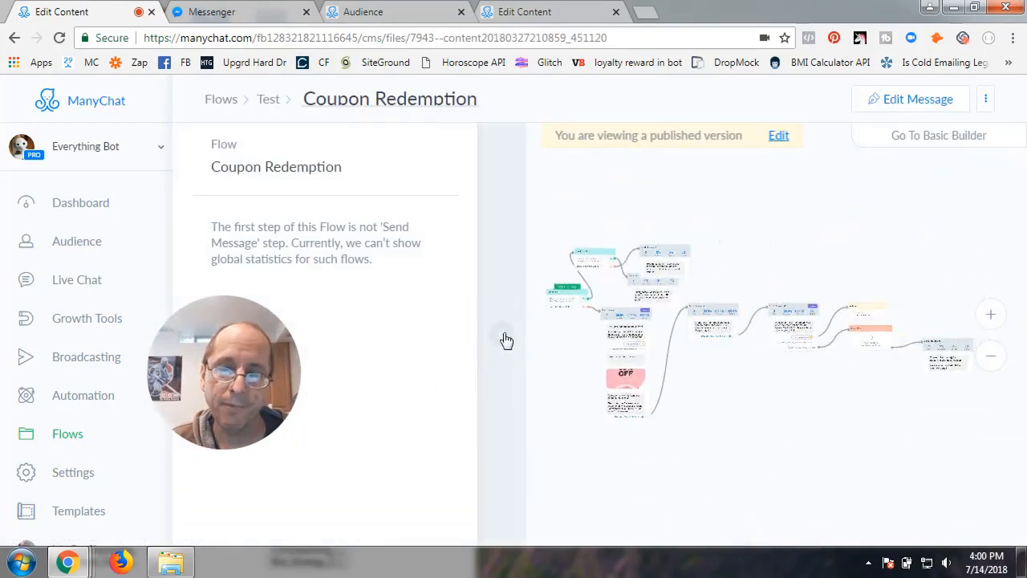
click(502, 335)
drag(544, 389, 399, 352)
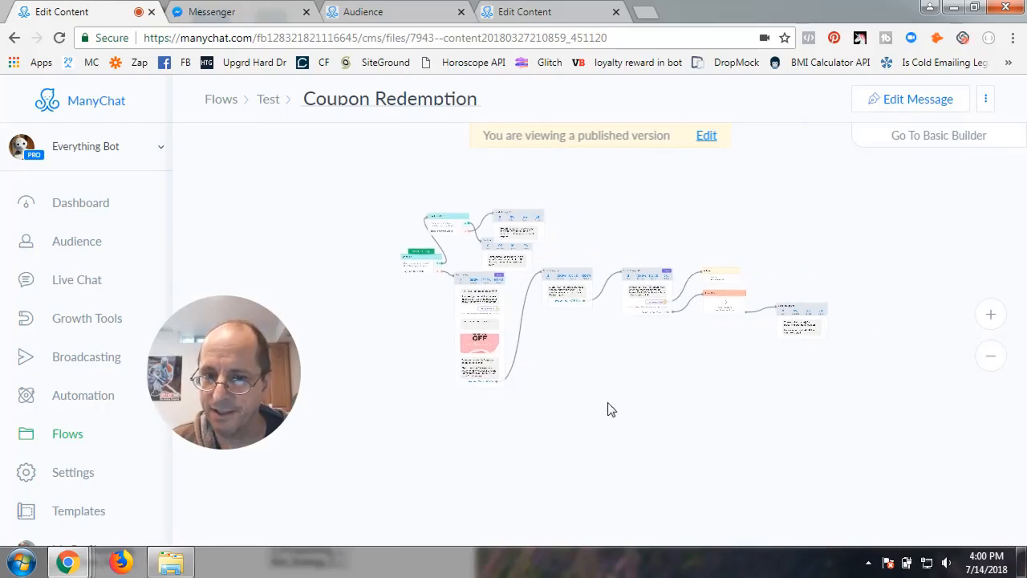
scroll(634, 407, up, 2)
click(917, 101)
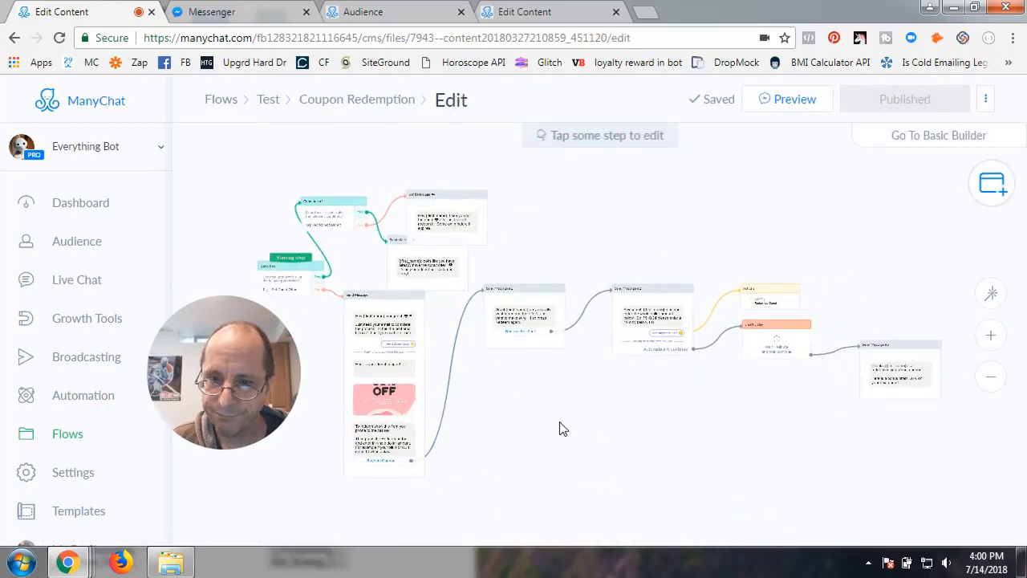
Examine the starting condition on the Got Donut Offer tag and the messages and Redeemed Donut condition on its branches
drag(559, 427, 647, 428)
scroll(643, 422, up, 4)
scroll(643, 421, down, 1)
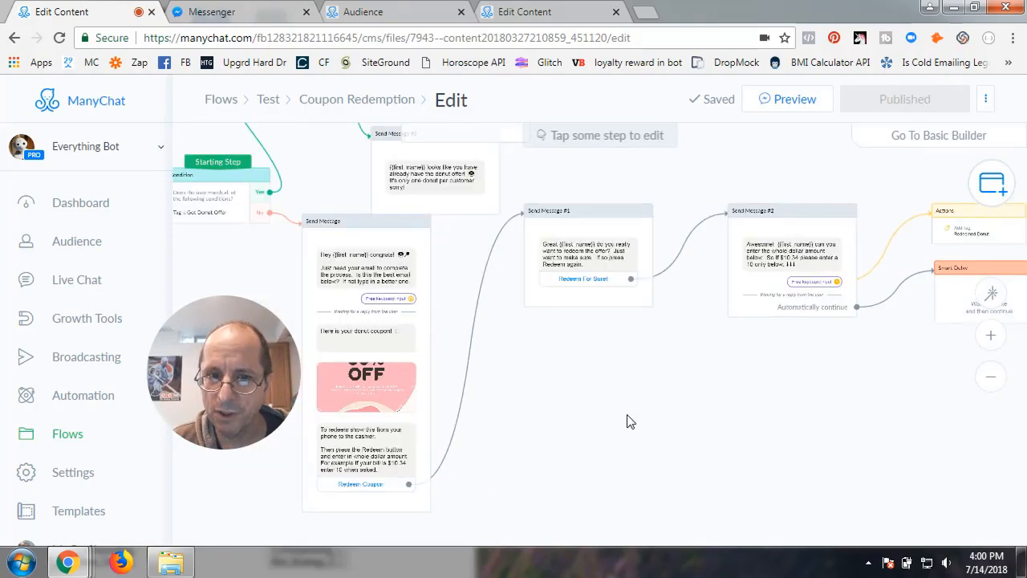
drag(570, 395, 717, 403)
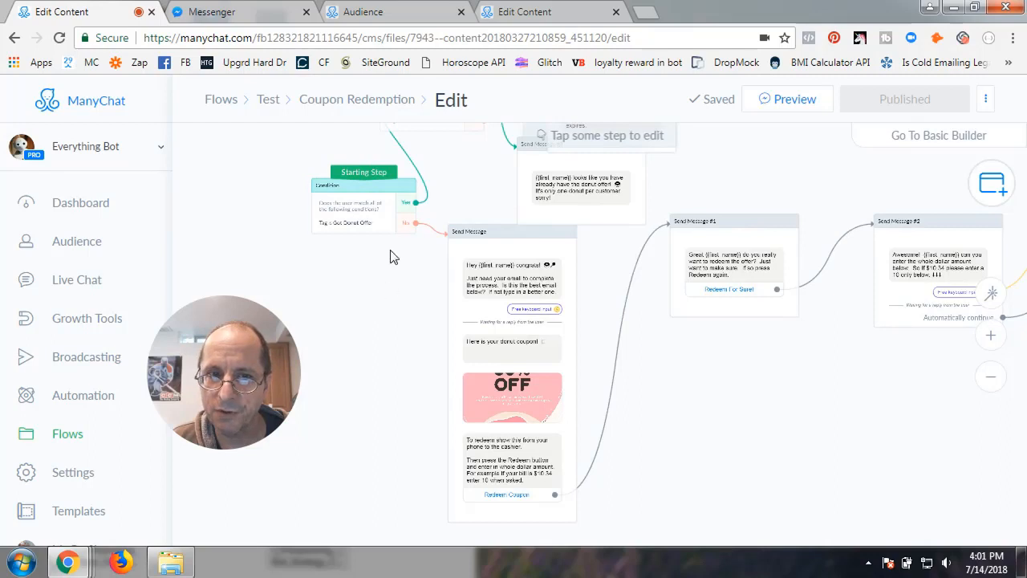
drag(387, 294, 381, 329)
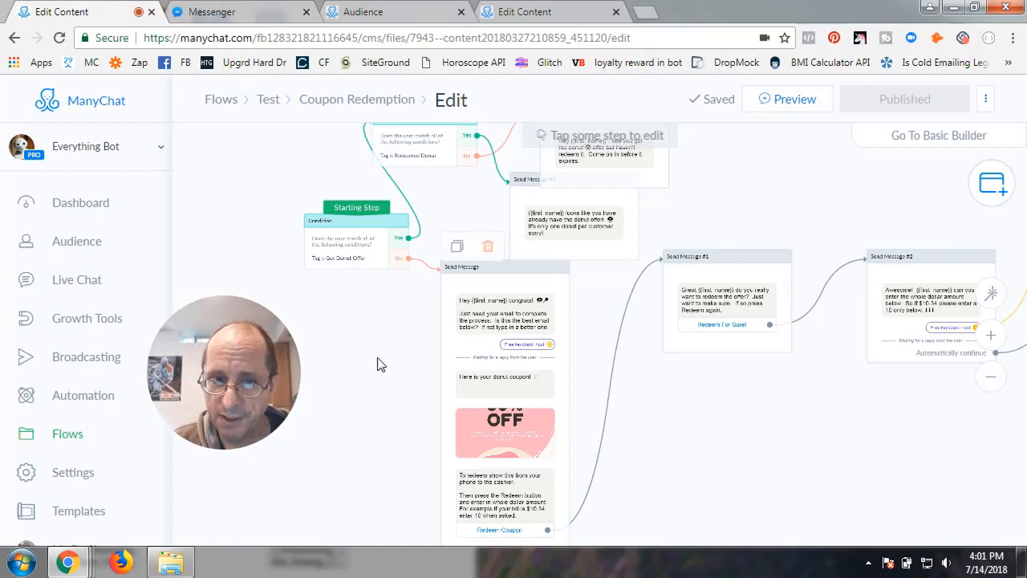
scroll(379, 360, up, 2)
drag(373, 269, 464, 426)
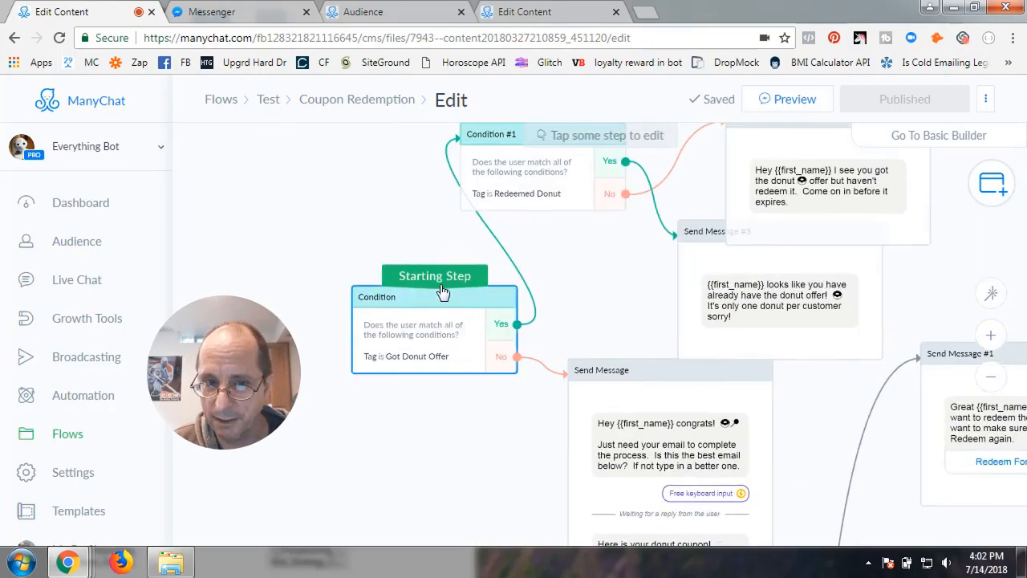
mouse_move(438, 355)
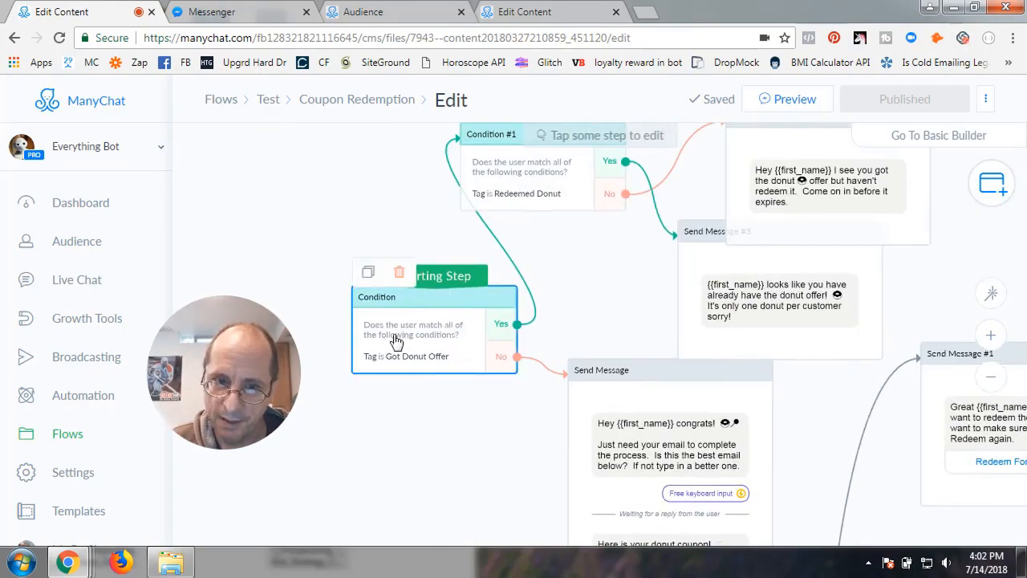
drag(482, 436, 469, 419)
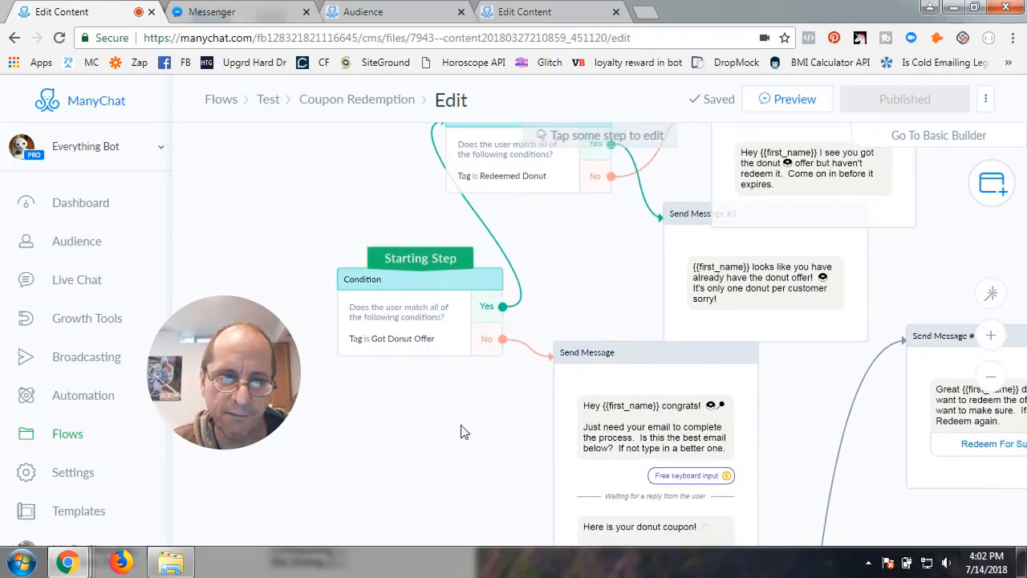
Follow the No branch from the coupon message through the redemption confirmation to the message asking for the whole dollar amount
drag(461, 429, 355, 232)
drag(739, 427, 558, 217)
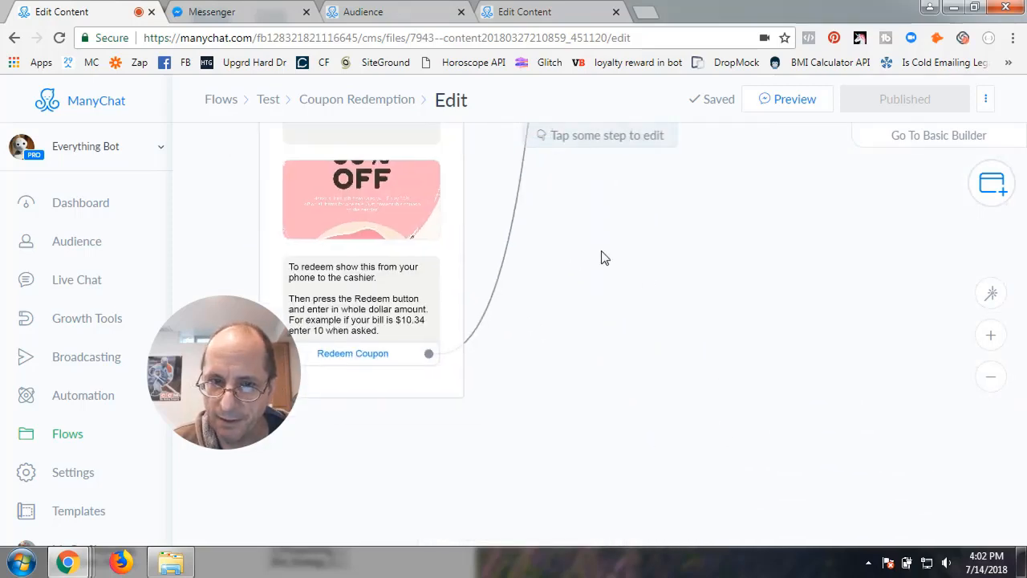
drag(695, 308, 602, 437)
drag(704, 340, 623, 516)
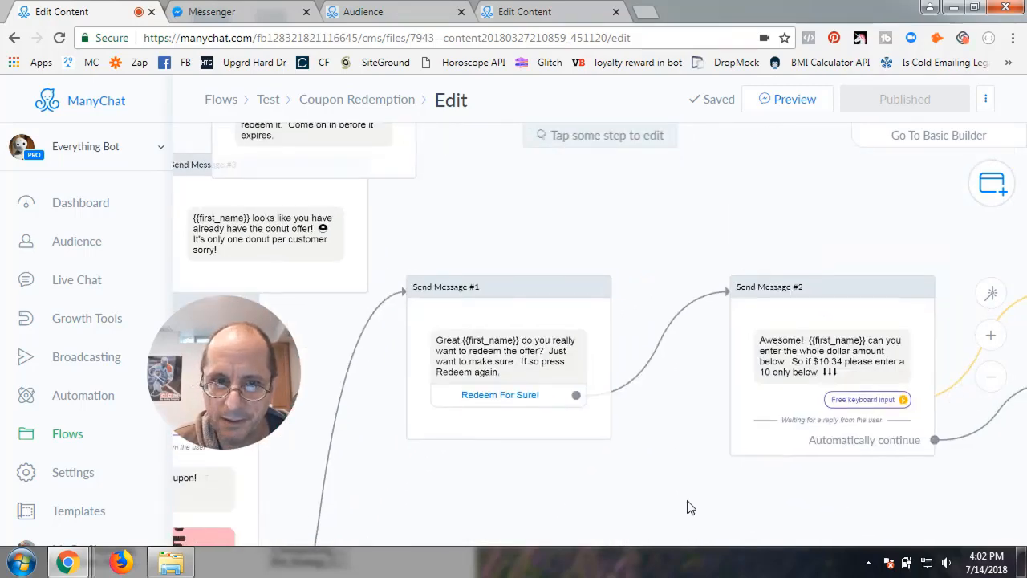
drag(687, 507, 629, 420)
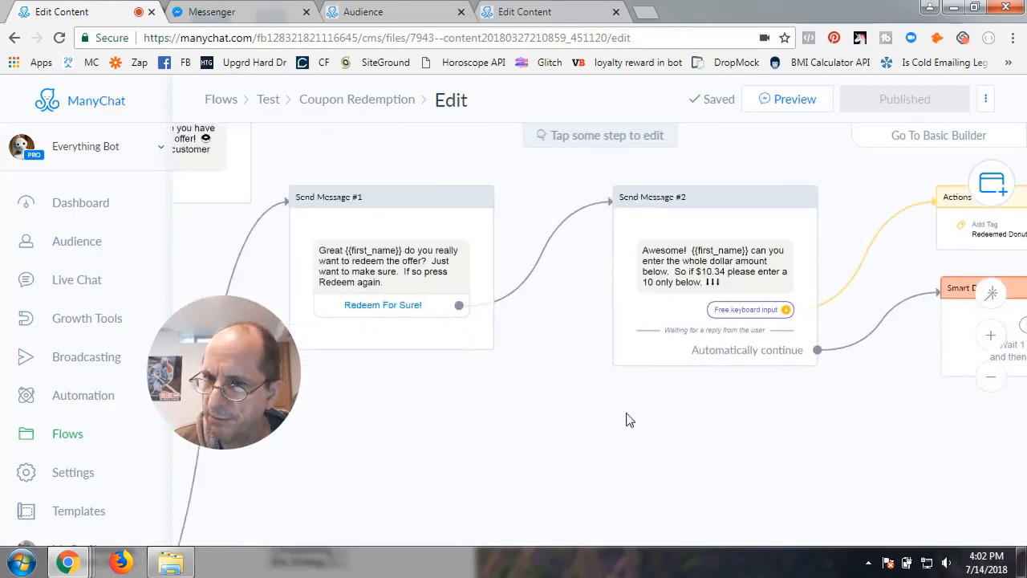
Go back to the starting condition and trace the whole redemption path to the Redeemed Donut tag action, Smart Delay and bonus offer message
drag(374, 401, 772, 458)
drag(525, 338, 598, 354)
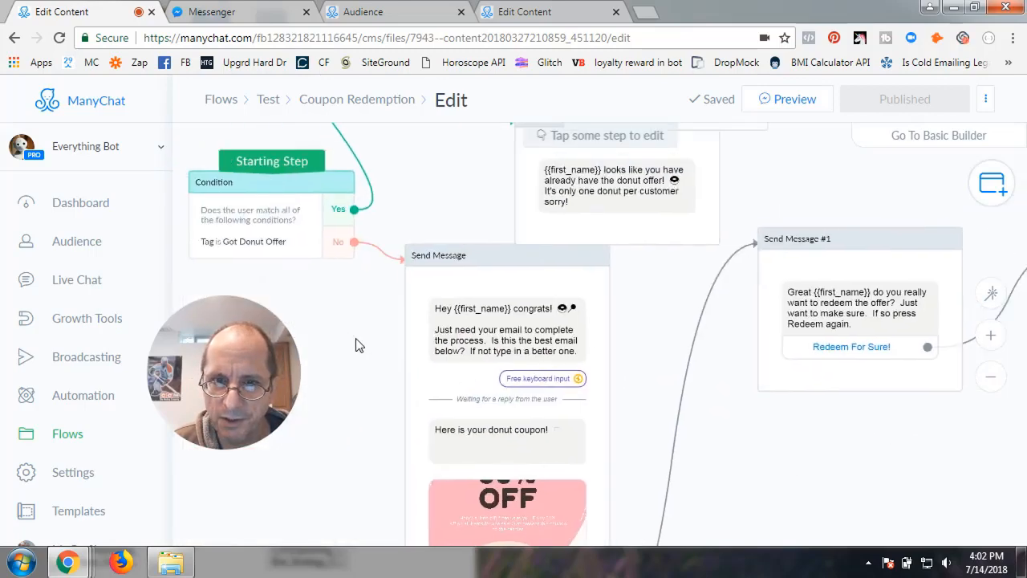
drag(355, 344, 438, 339)
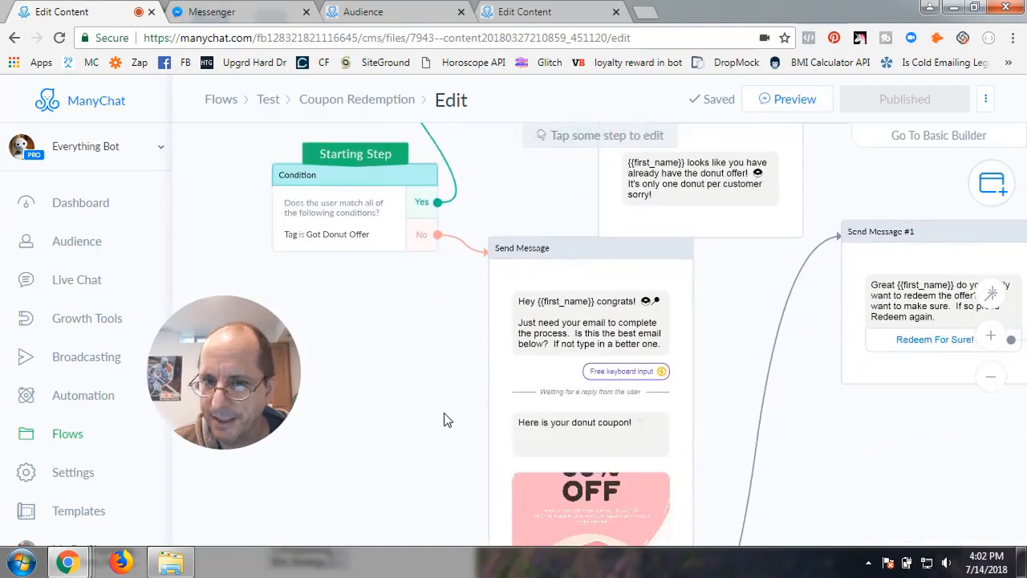
drag(444, 419, 393, 333)
drag(410, 421, 391, 287)
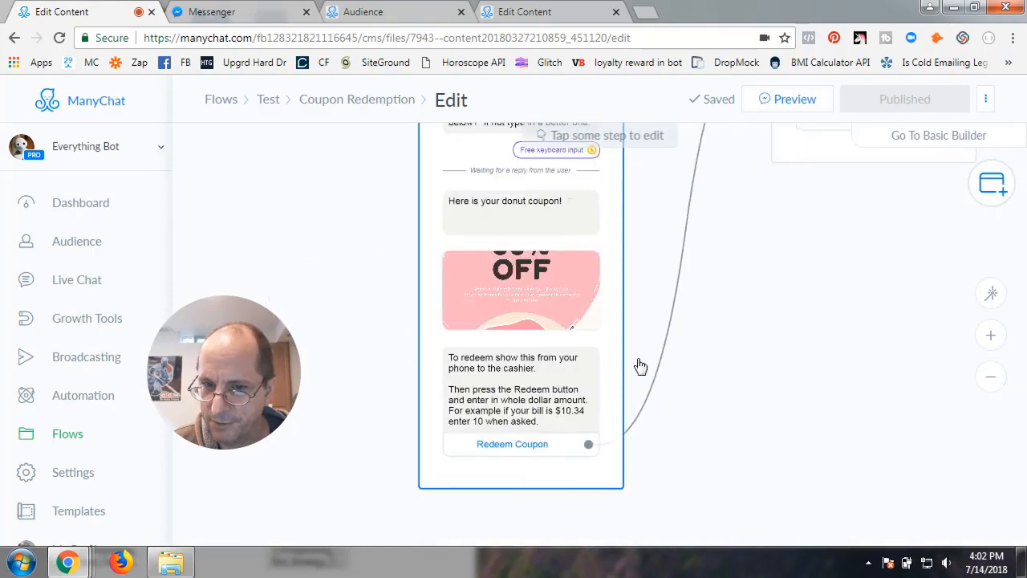
drag(783, 326, 656, 434)
drag(863, 379, 401, 429)
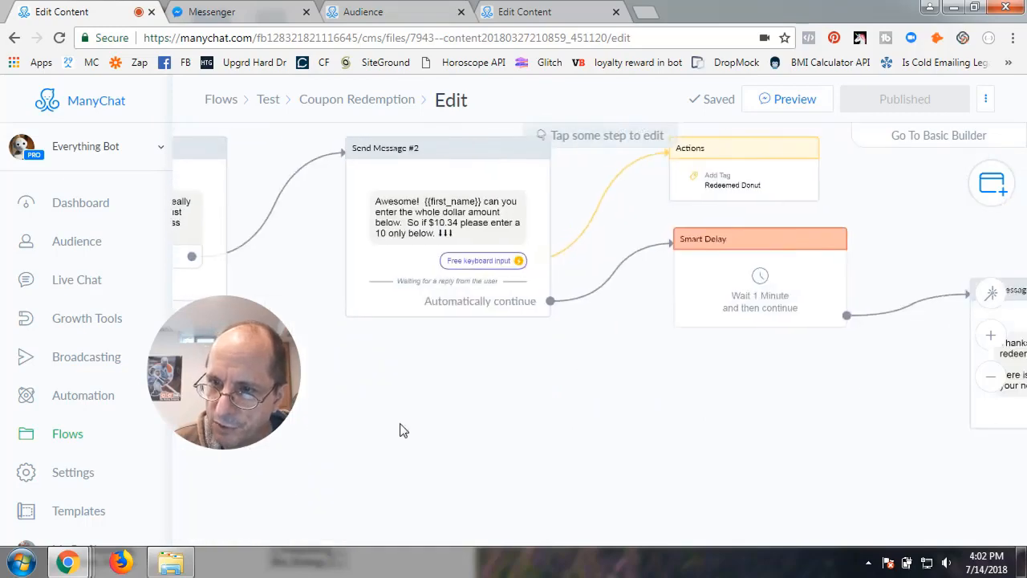
drag(680, 415, 503, 407)
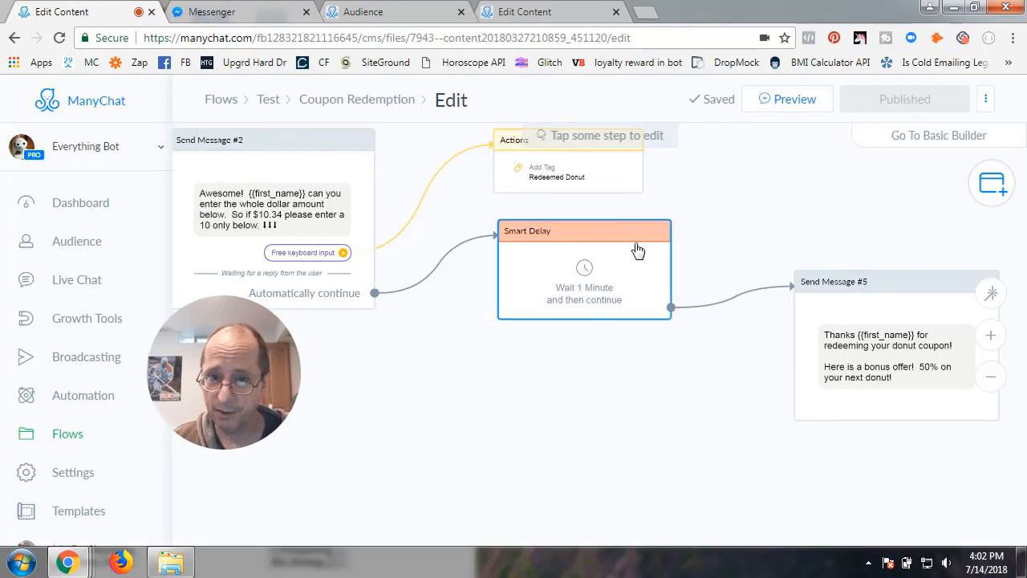
Go back to the coupon message and review its redemption instructions and Redeem Coupon button
drag(408, 377, 711, 425)
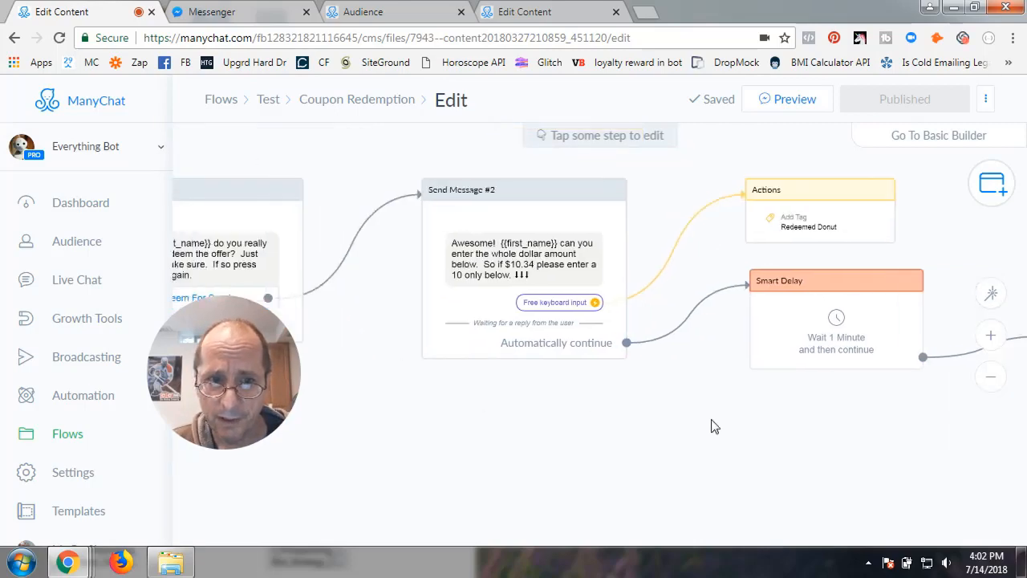
drag(394, 429, 681, 385)
drag(490, 373, 761, 361)
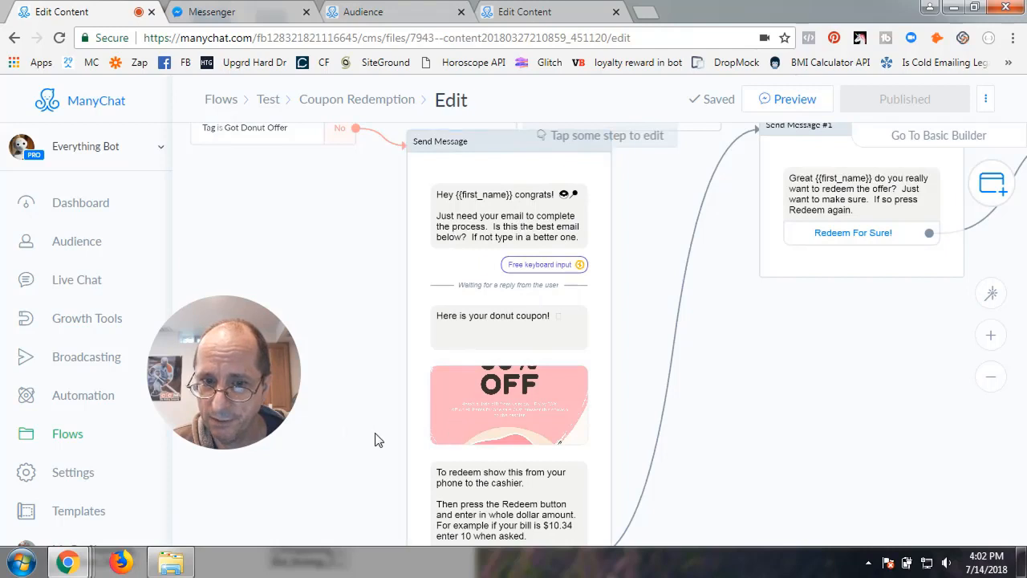
drag(376, 433, 383, 329)
scroll(643, 374, up, 1)
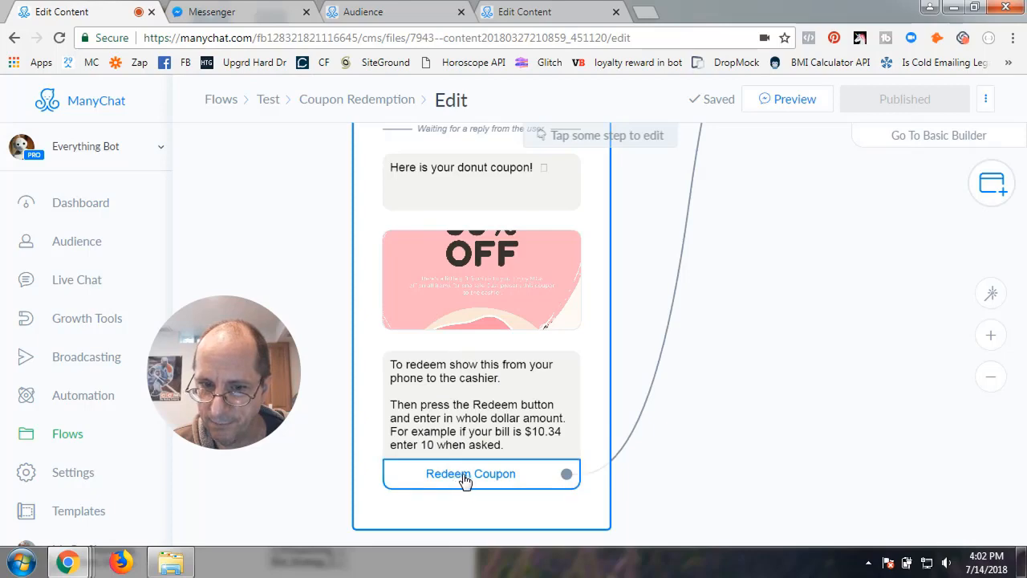
Follow the redemption path from the coupon message through the Redeem For Sure! confirmation to the message asking for the whole dollar amount
scroll(729, 393, up, 4)
scroll(682, 420, right, 4)
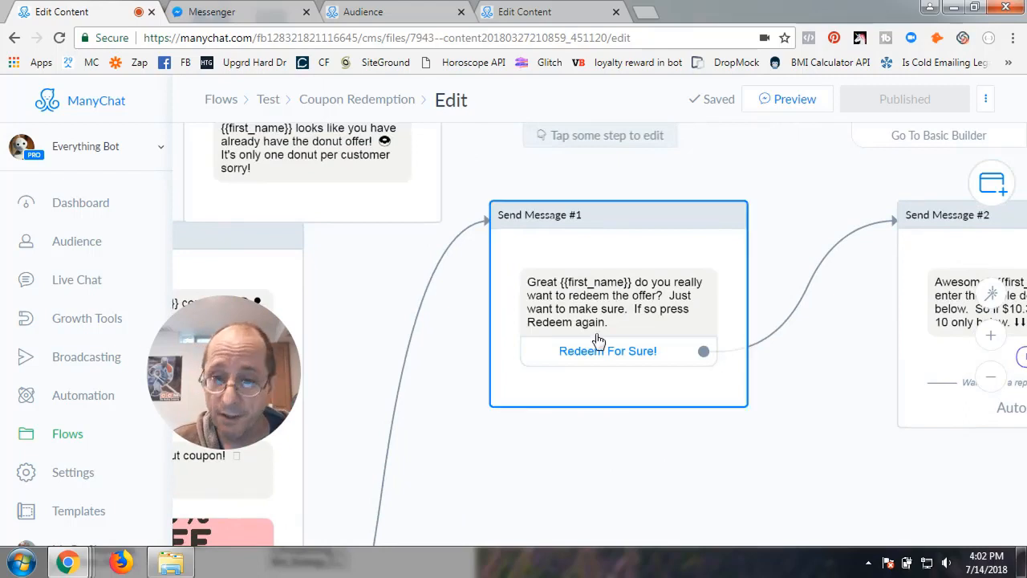
drag(738, 465, 472, 465)
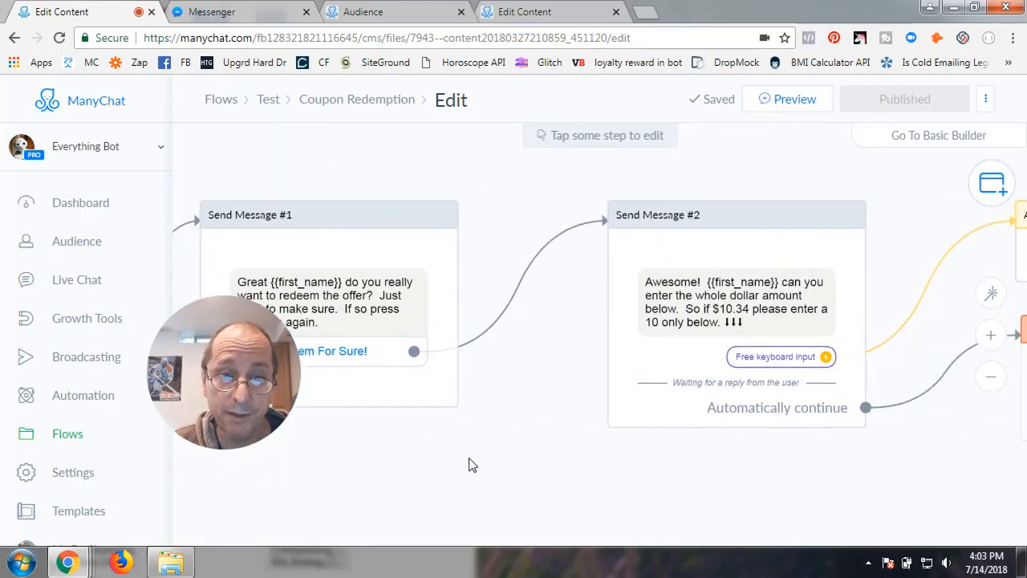
drag(730, 502, 539, 492)
click(546, 312)
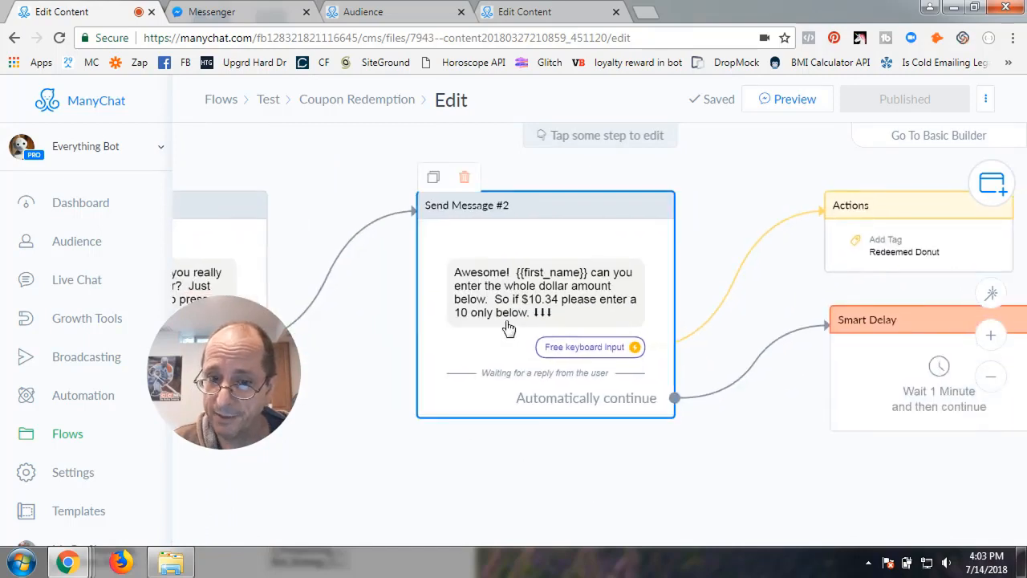
click(520, 463)
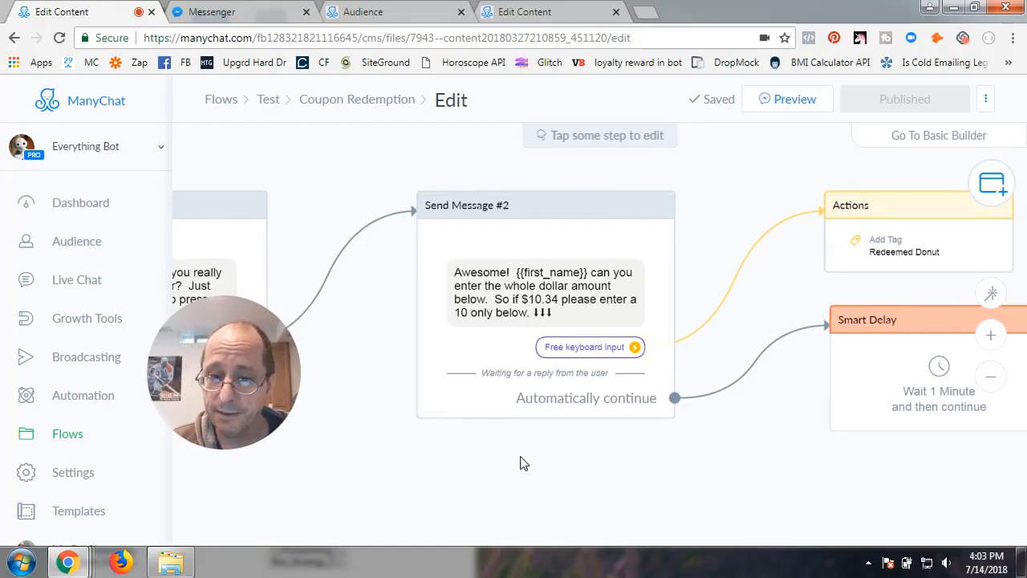
Trace the dollar amount message's branches to the Redeemed Donut tag action, Smart Delay and bonus offer, and return to that message
drag(520, 463, 440, 475)
click(413, 328)
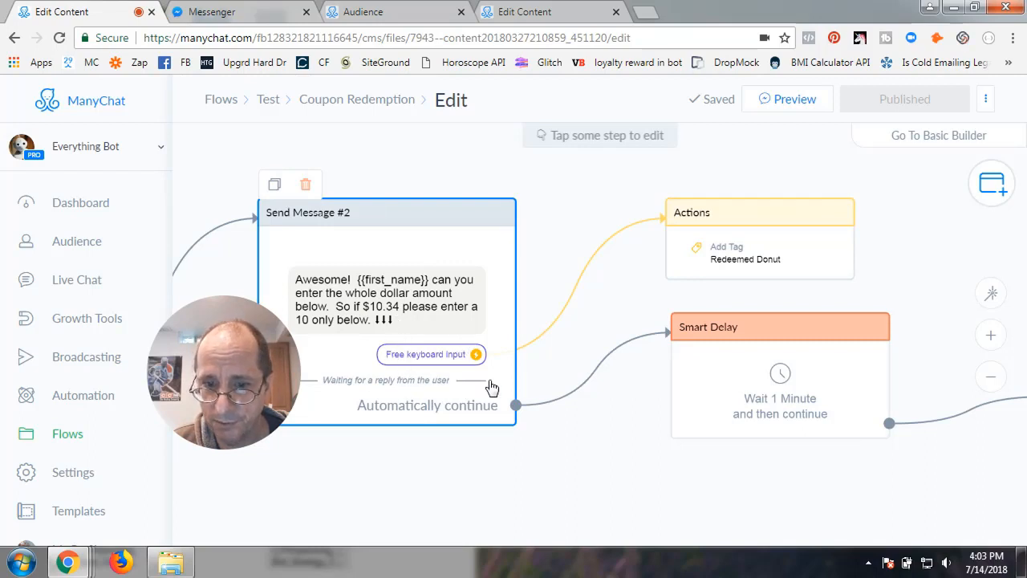
drag(619, 463, 615, 387)
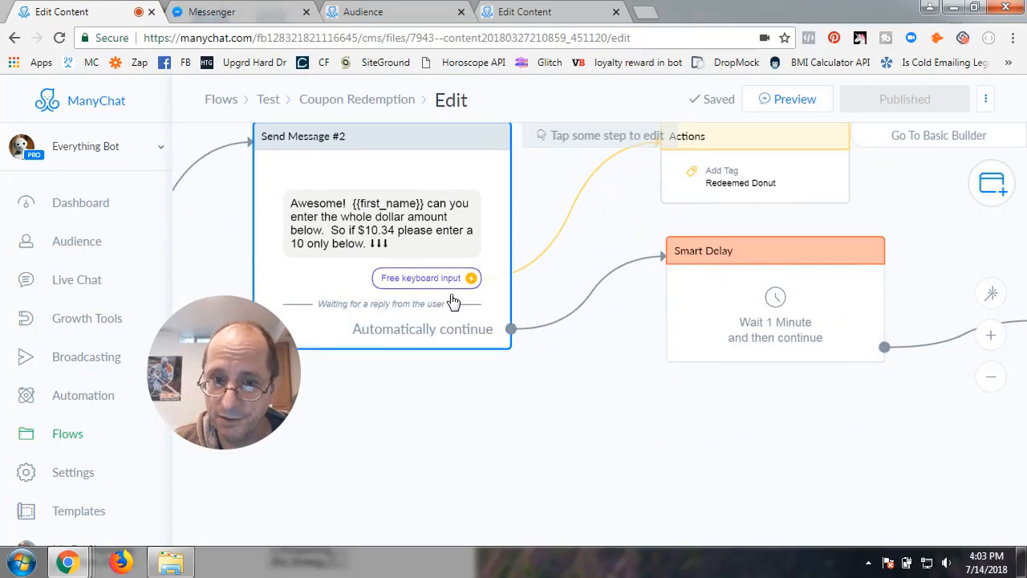
drag(771, 426, 551, 435)
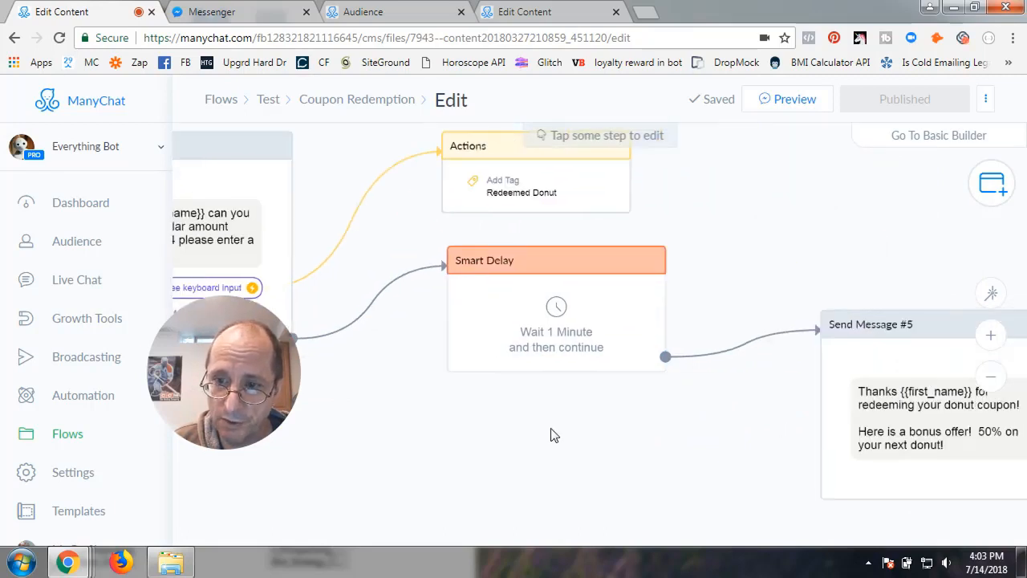
drag(743, 431, 621, 348)
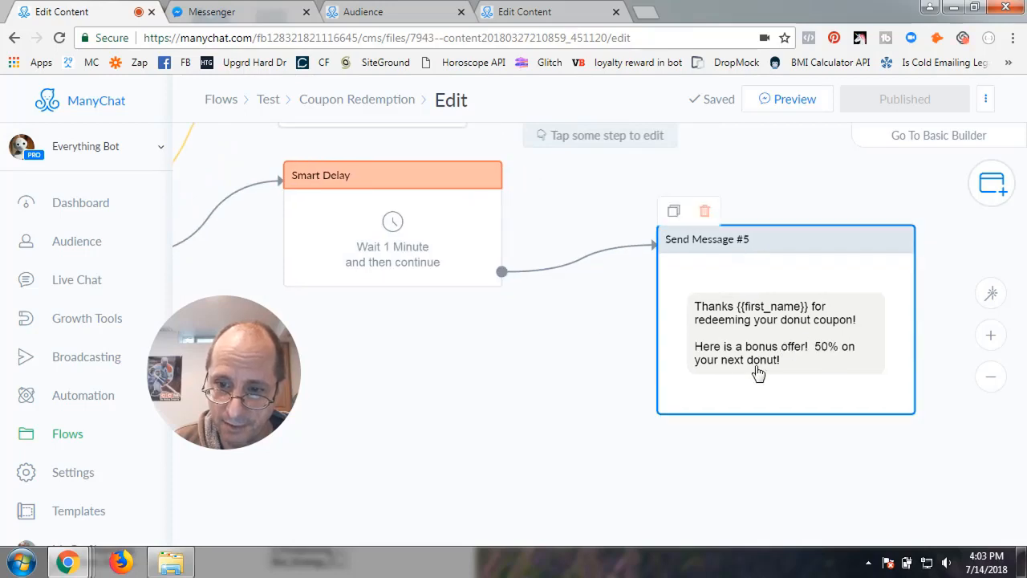
drag(471, 406, 811, 447)
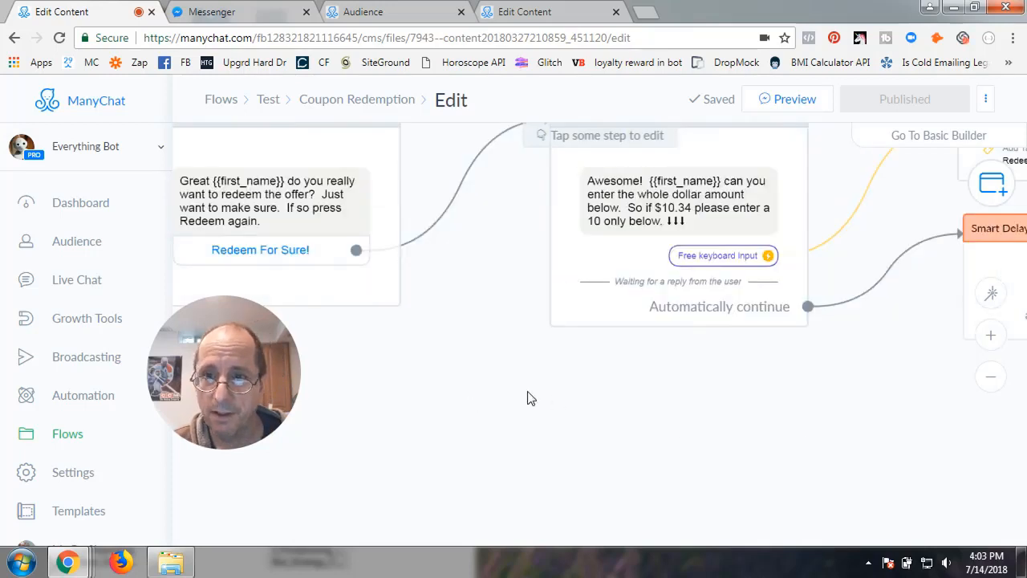
drag(528, 398, 463, 441)
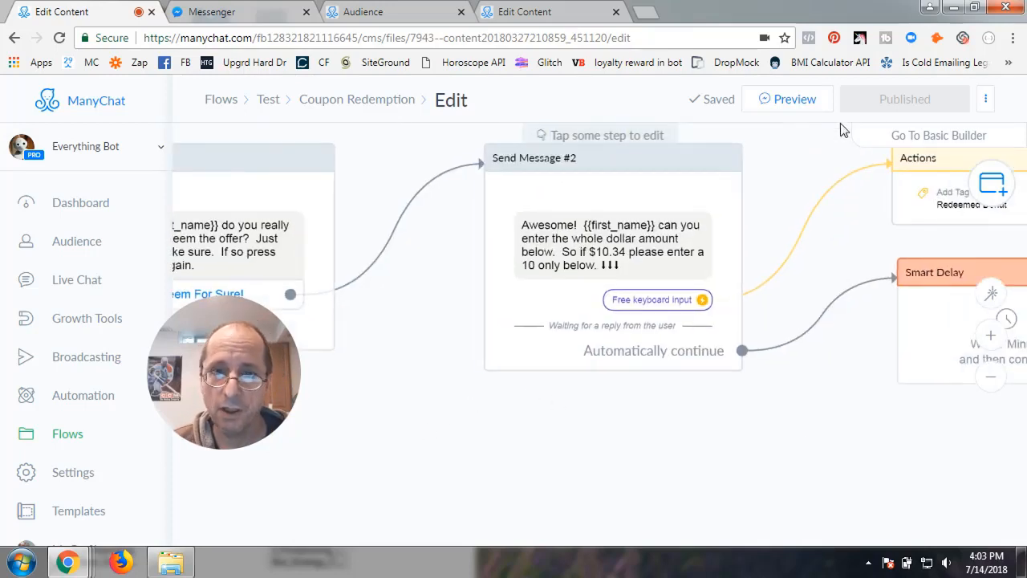
Preview the Coupon Redemption flow, switch to Messenger and answer the bot's e-mail request with the suggested address
click(806, 109)
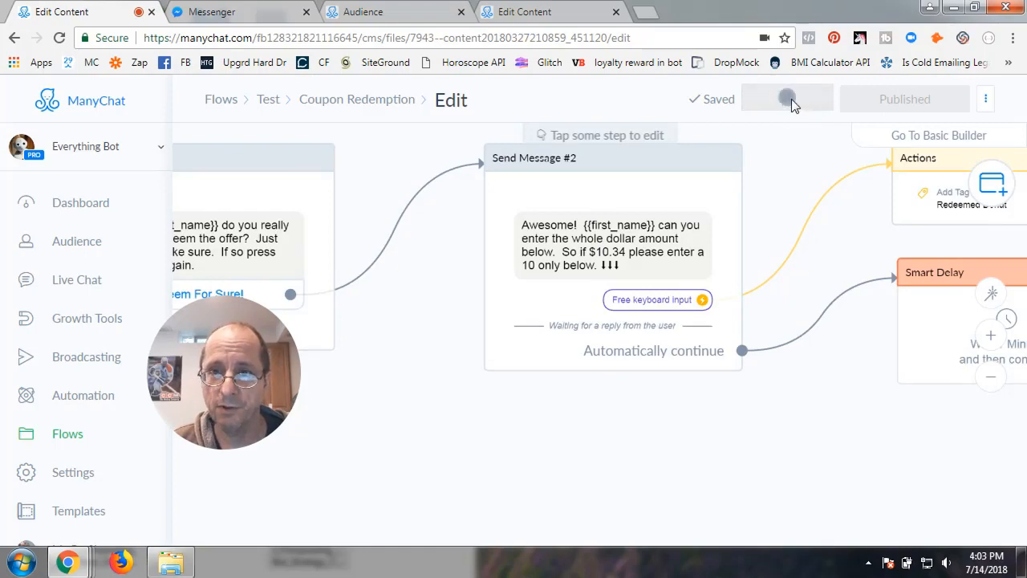
click(260, 14)
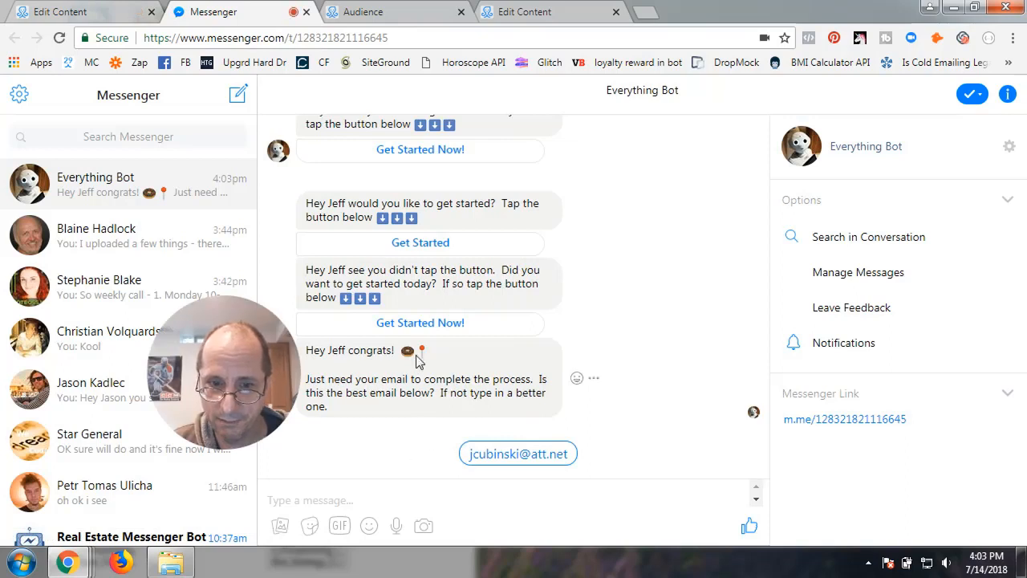
click(524, 454)
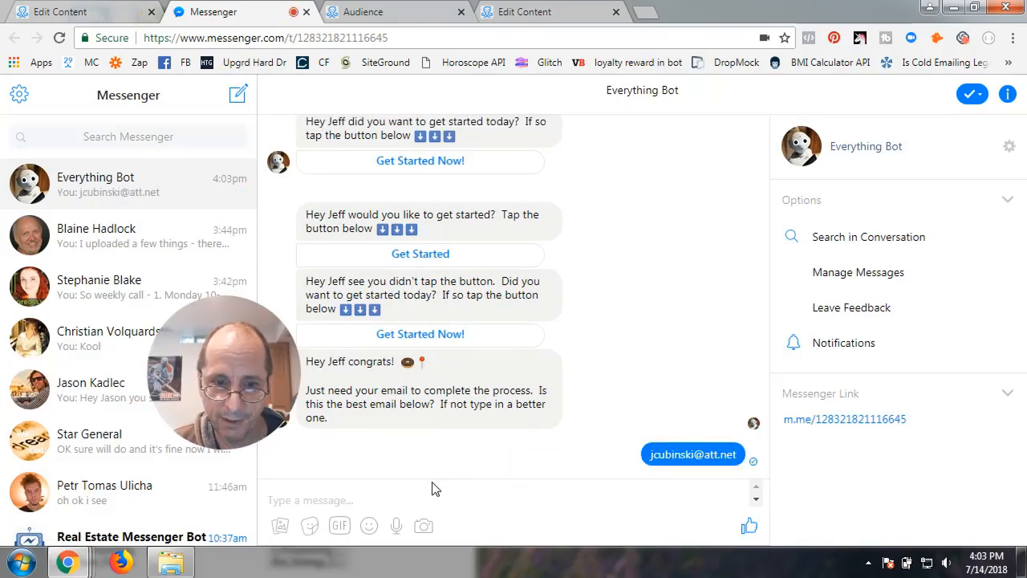
drag(233, 377, 107, 387)
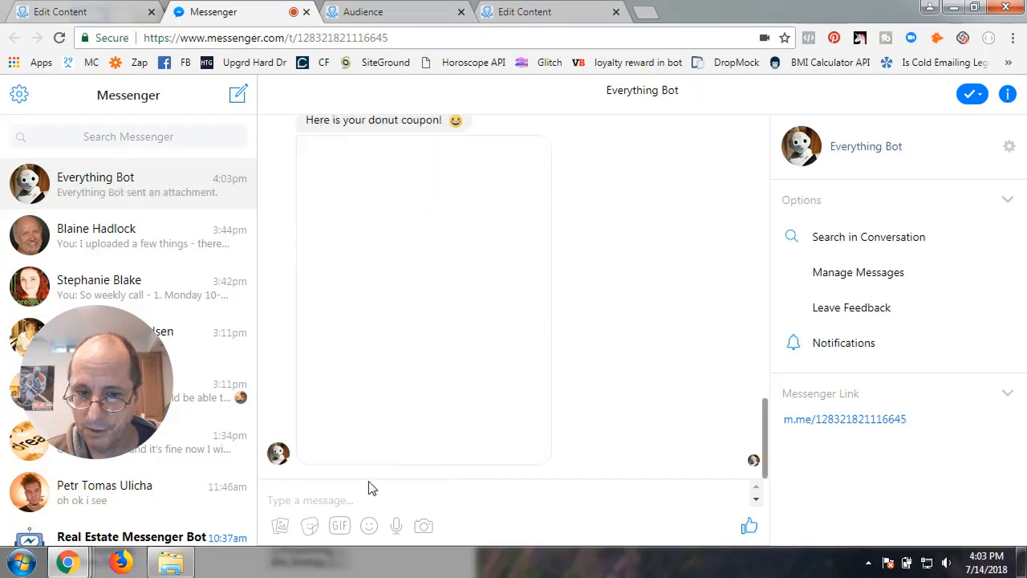
Review the donut coupon in the chat, redeem it and confirm with Redeem For Sure!
scroll(575, 367, up, 3)
scroll(576, 370, up, 2)
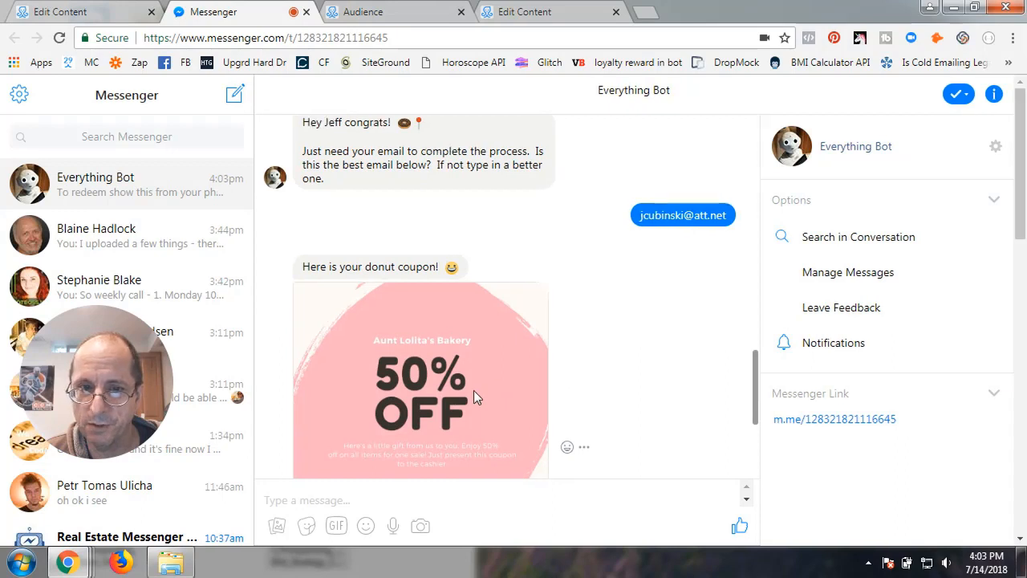
scroll(474, 390, down, 3)
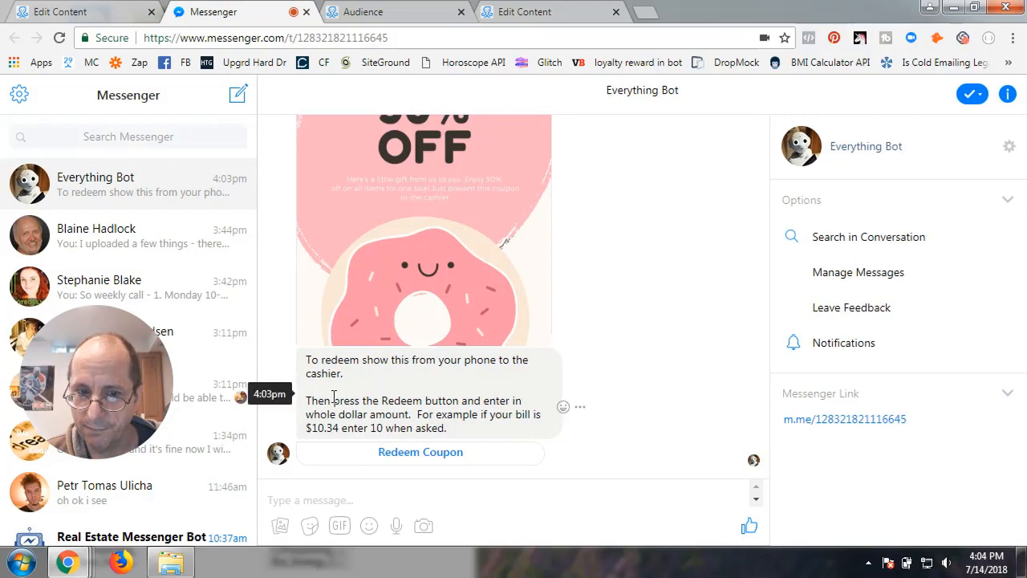
click(413, 455)
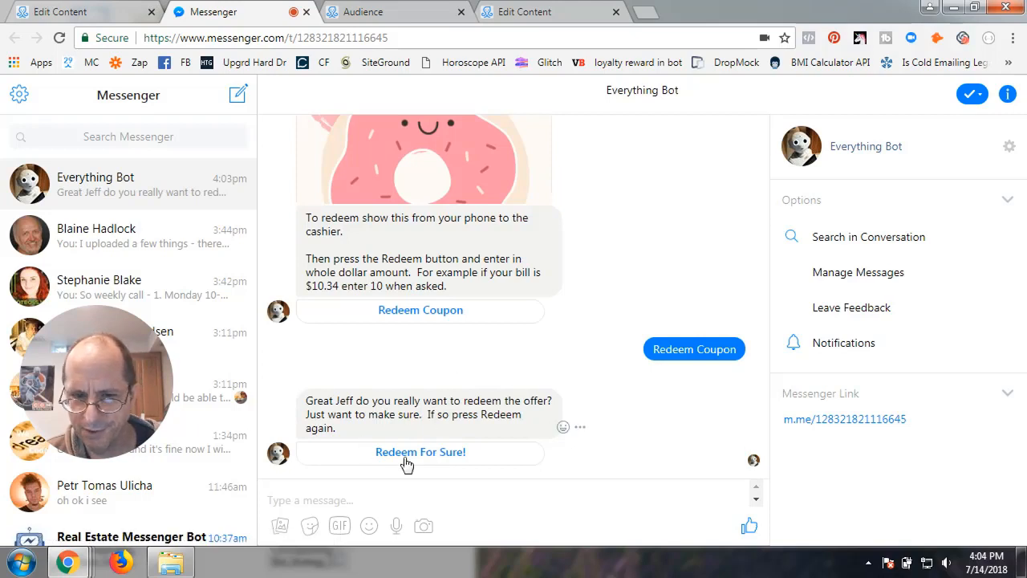
click(428, 454)
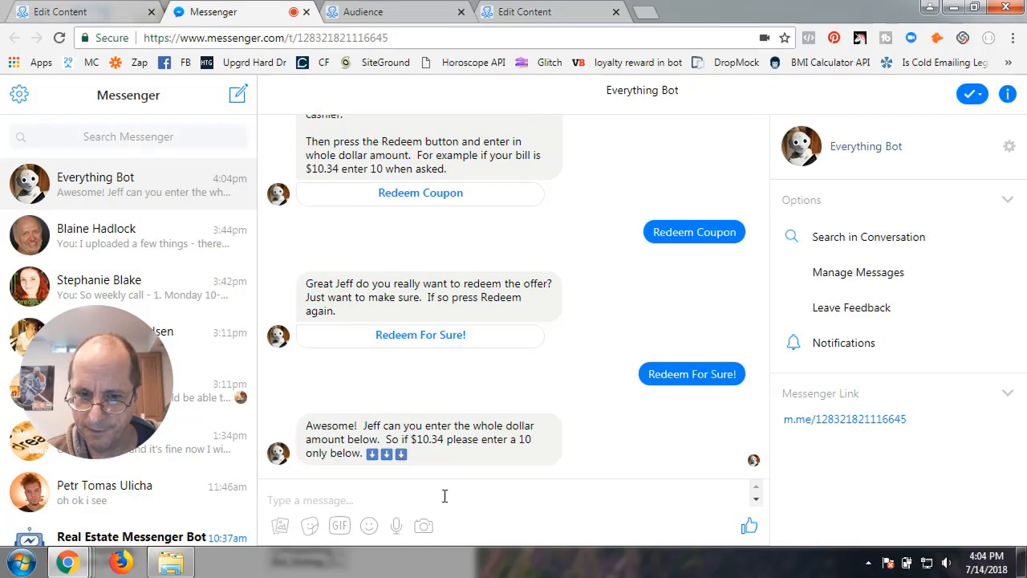
Reply to the bot's whole dollar amount question with 50
click(287, 495)
text(1)
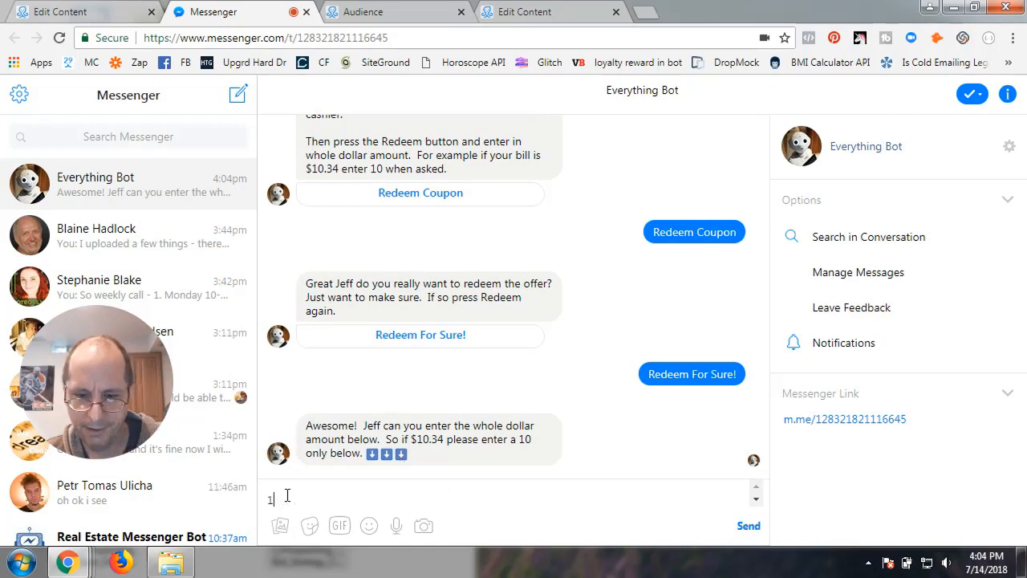
key(BackSpace)
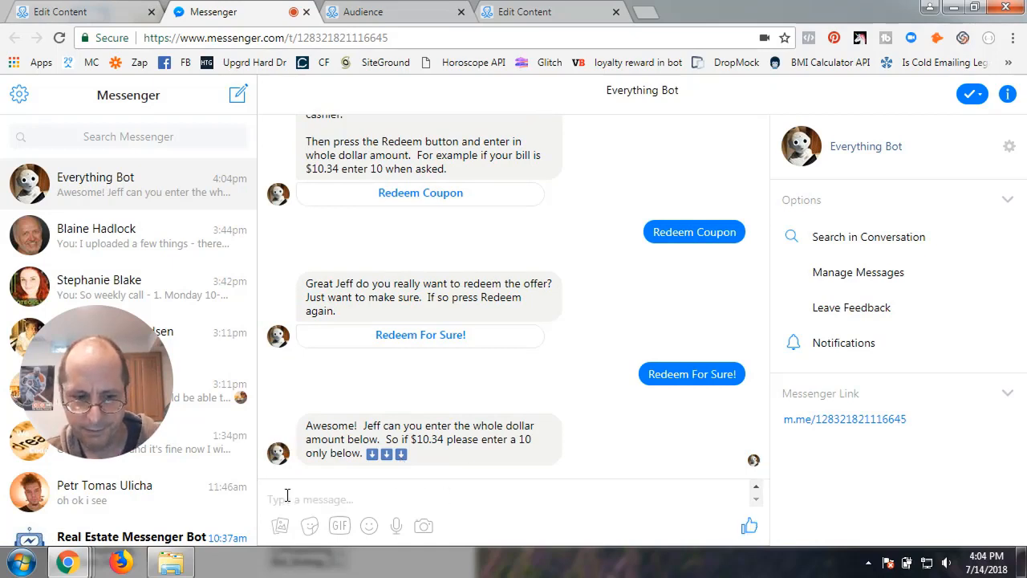
text(5)
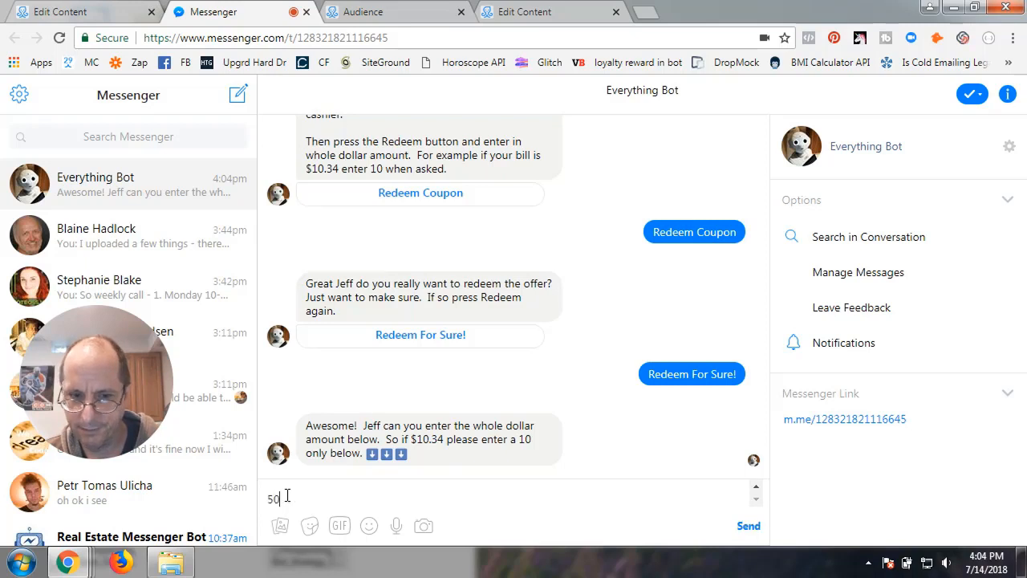
text(0)
key(Return)
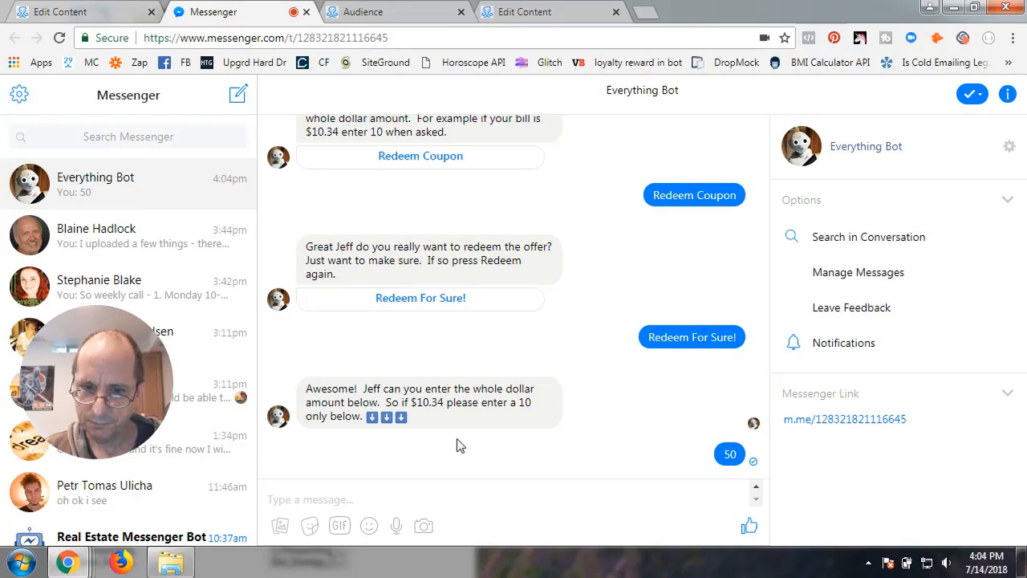
Check the Redeemed Donut action in the flow and look for that tag on the test subscriber's profile in the Audience list
click(74, 16)
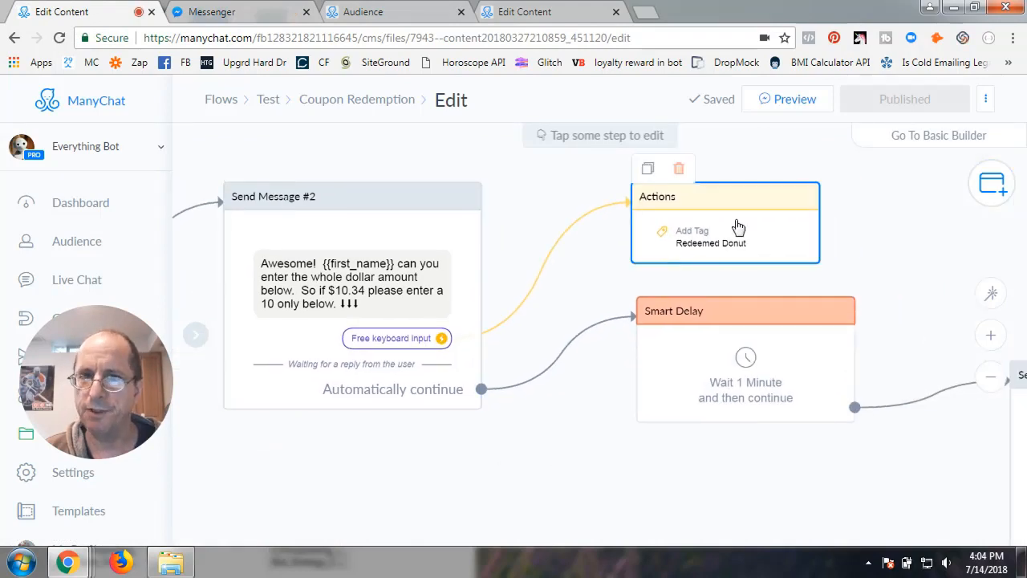
click(394, 11)
scroll(498, 218, up, 1)
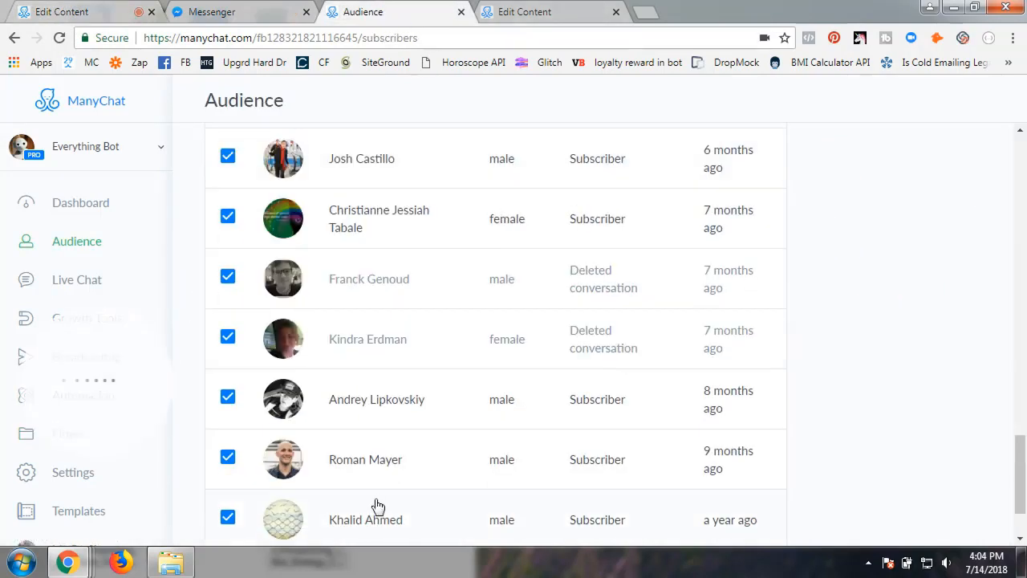
scroll(377, 506, down, 2)
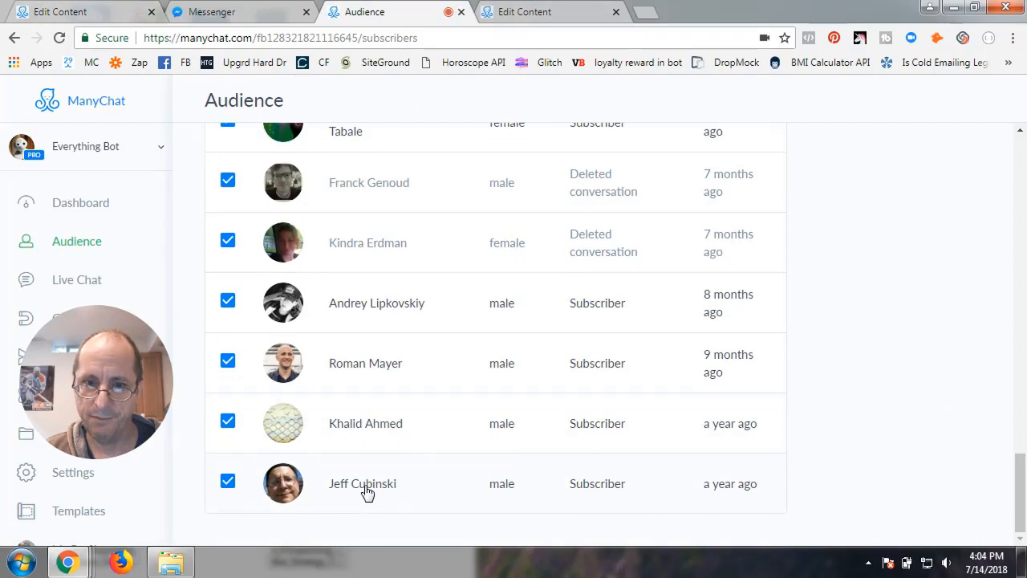
click(364, 485)
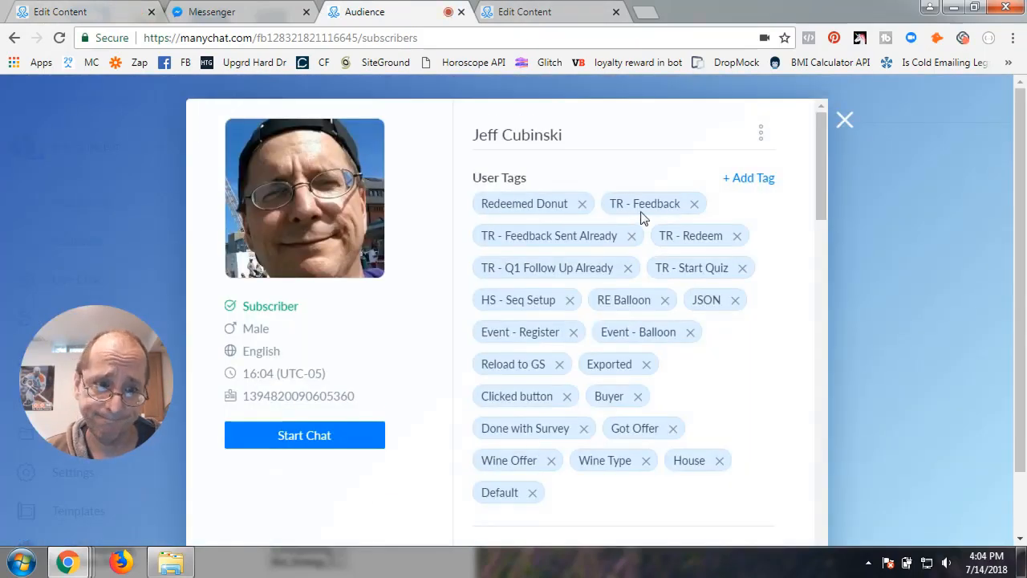
click(843, 119)
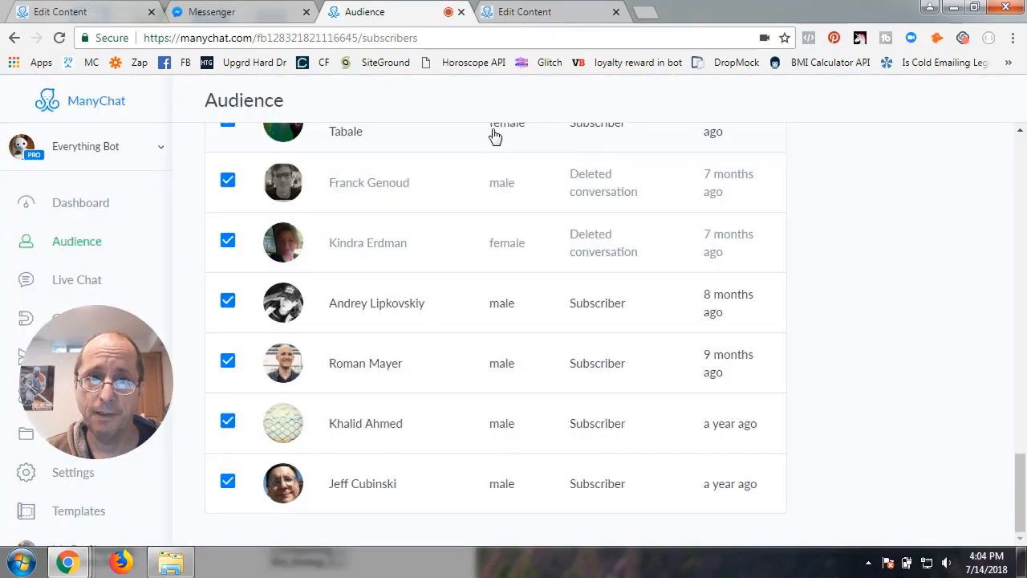
Return to the Coupon Redemption flow and go back to the starting condition on the Got Donut Offer tag
click(101, 16)
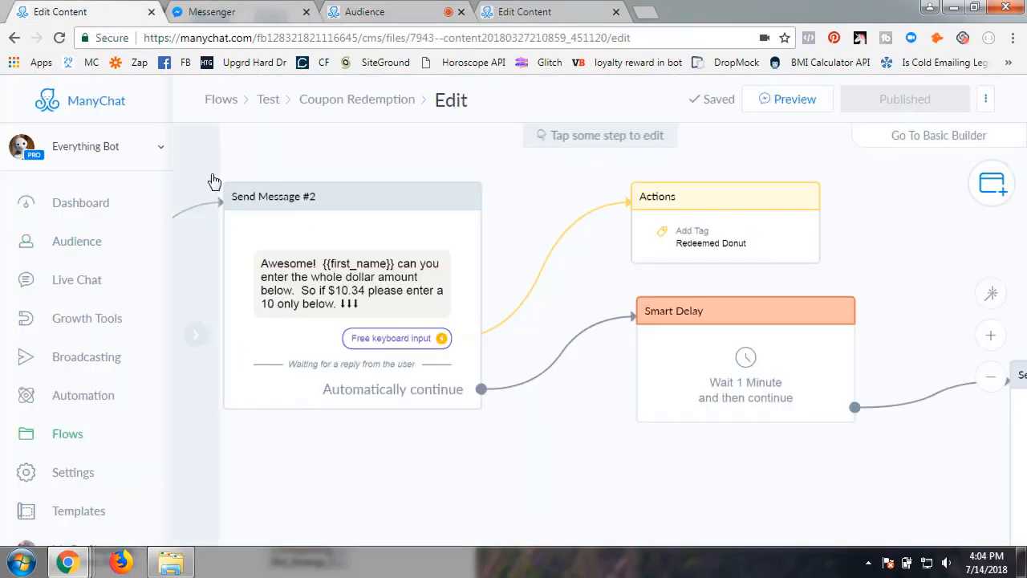
drag(314, 470, 522, 459)
scroll(429, 452, up, 3)
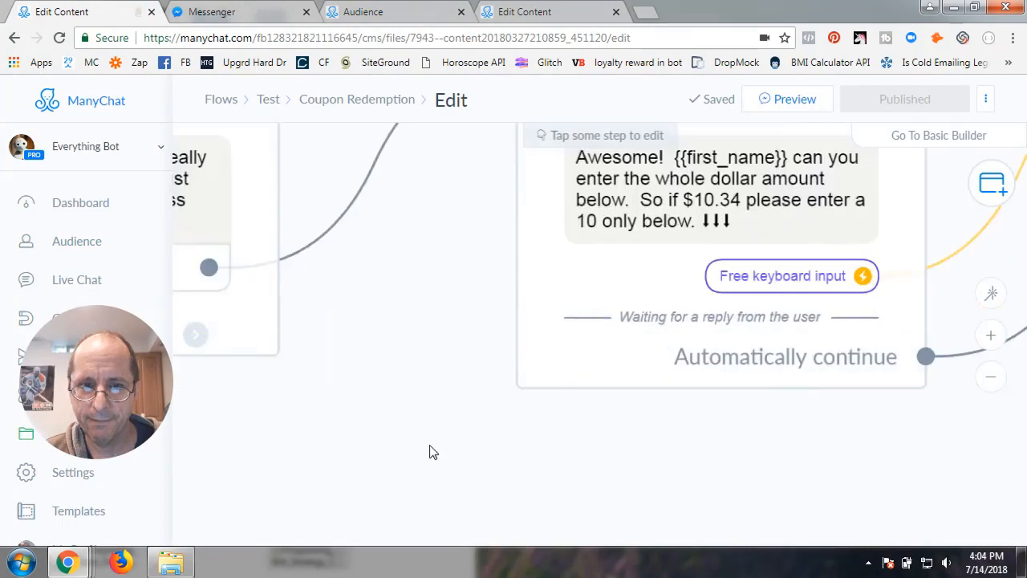
scroll(428, 452, down, 7)
drag(337, 466, 522, 352)
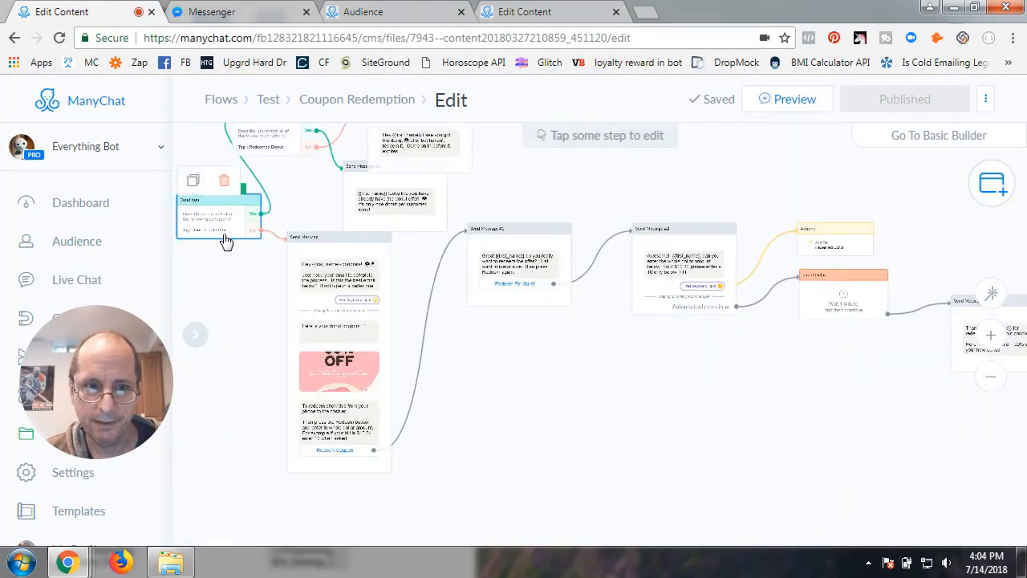
scroll(268, 313, up, 3)
drag(268, 222, 459, 402)
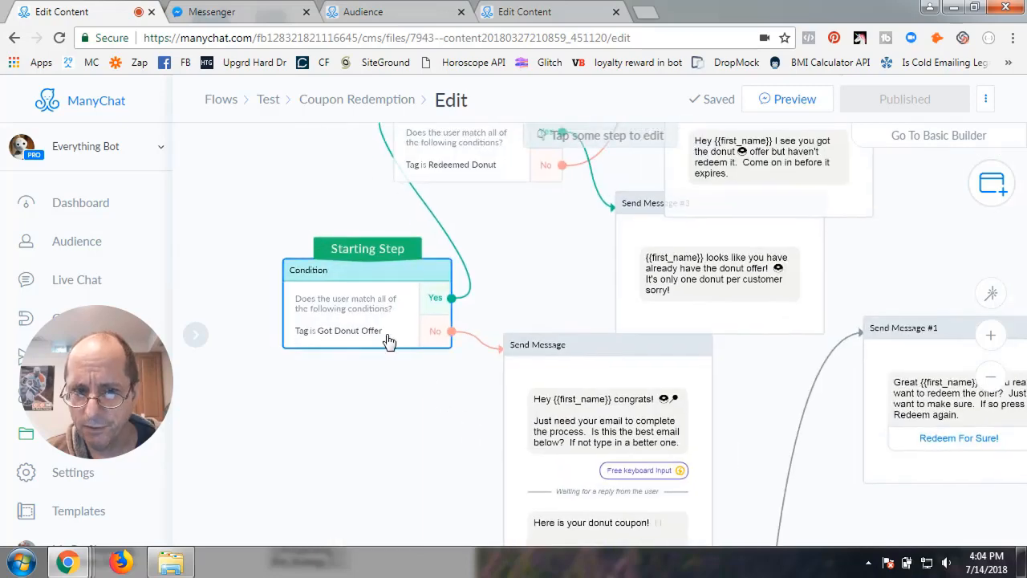
Review the coupon message on the starting condition's No branch and open it for editing
drag(435, 445, 317, 279)
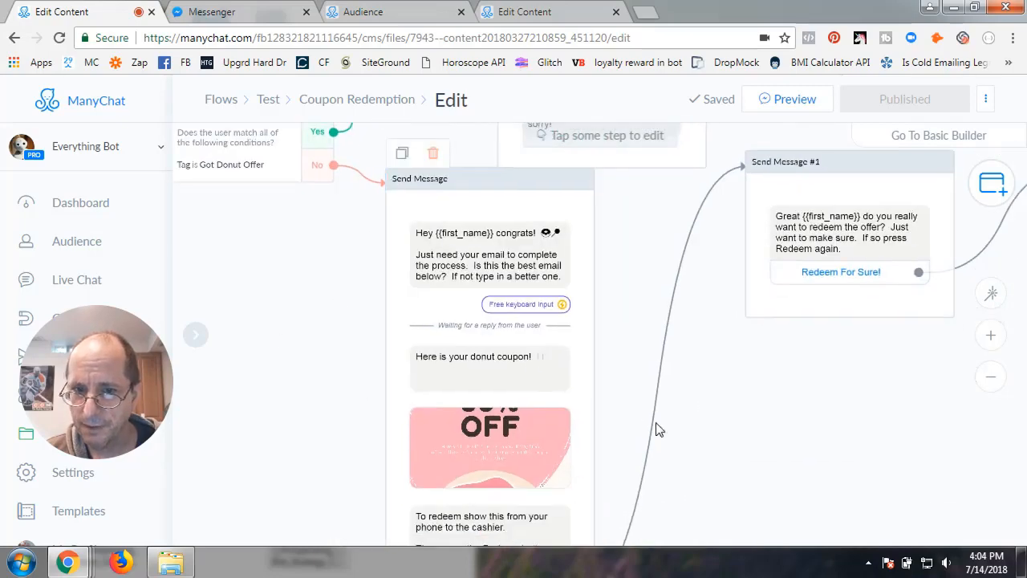
scroll(719, 435, down, 2)
drag(703, 415, 630, 298)
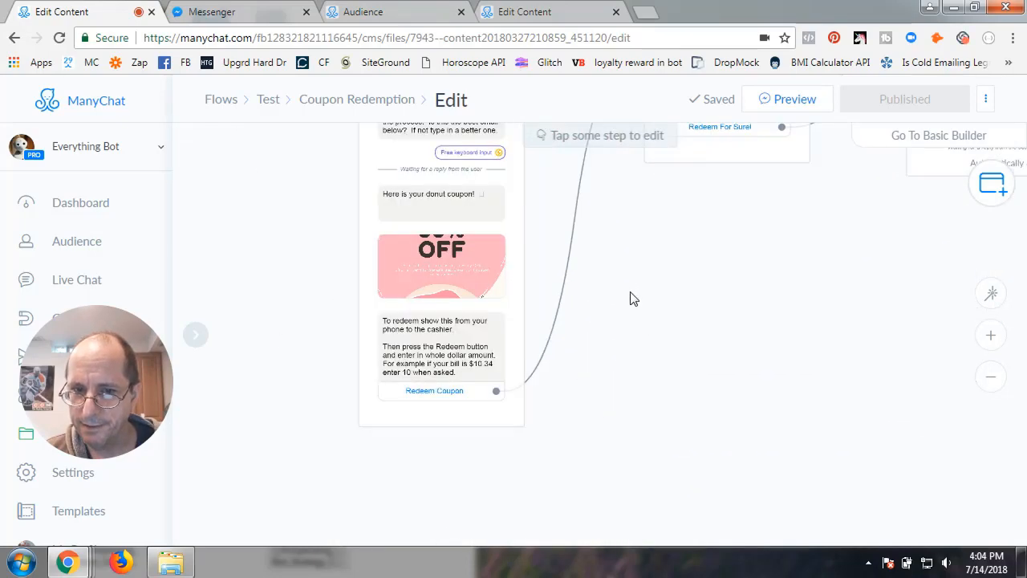
drag(603, 339, 608, 436)
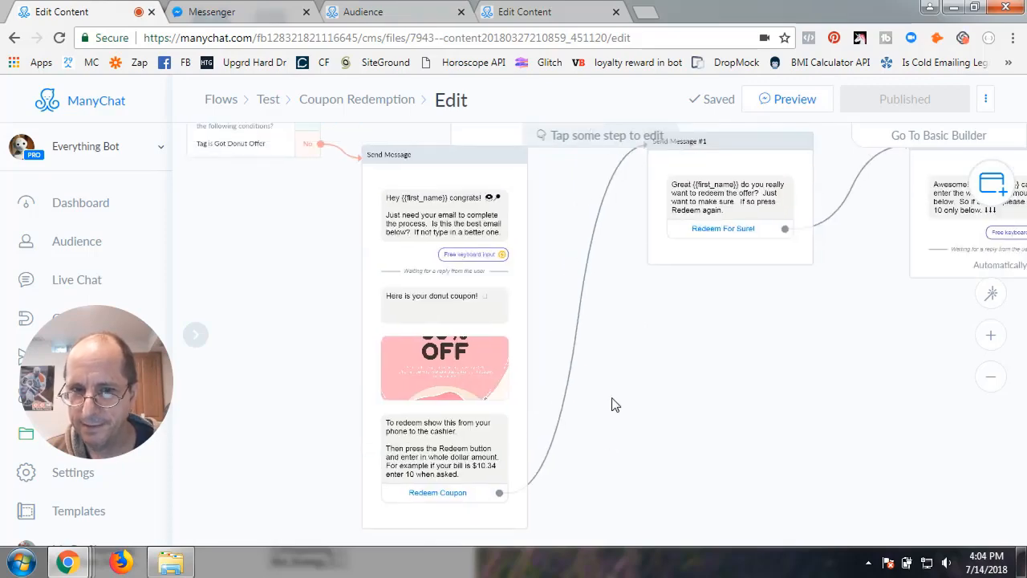
drag(612, 339, 626, 426)
click(489, 343)
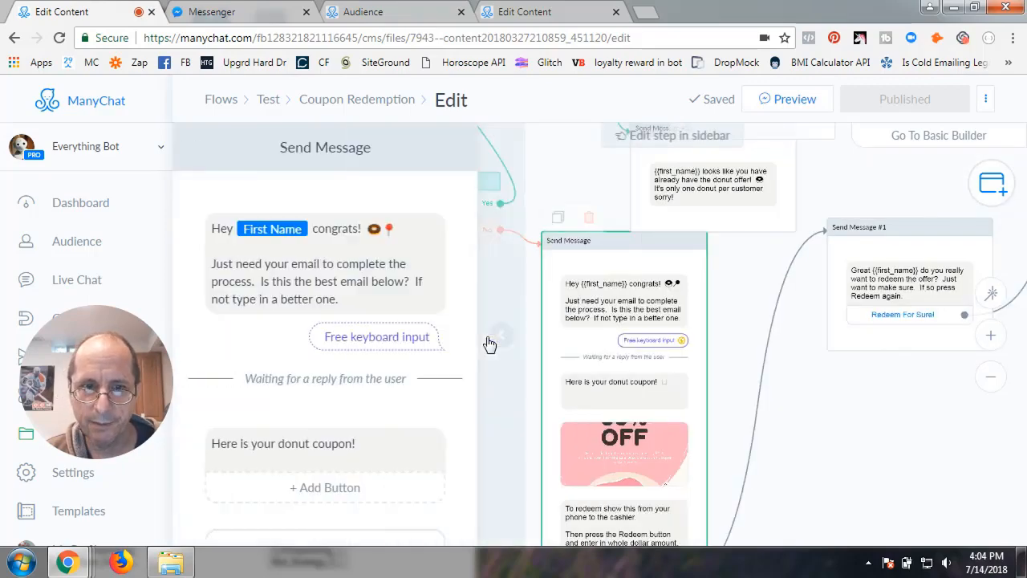
Attach a Perform Actions step to successful input on the coupon message's email question and open that new step
click(308, 270)
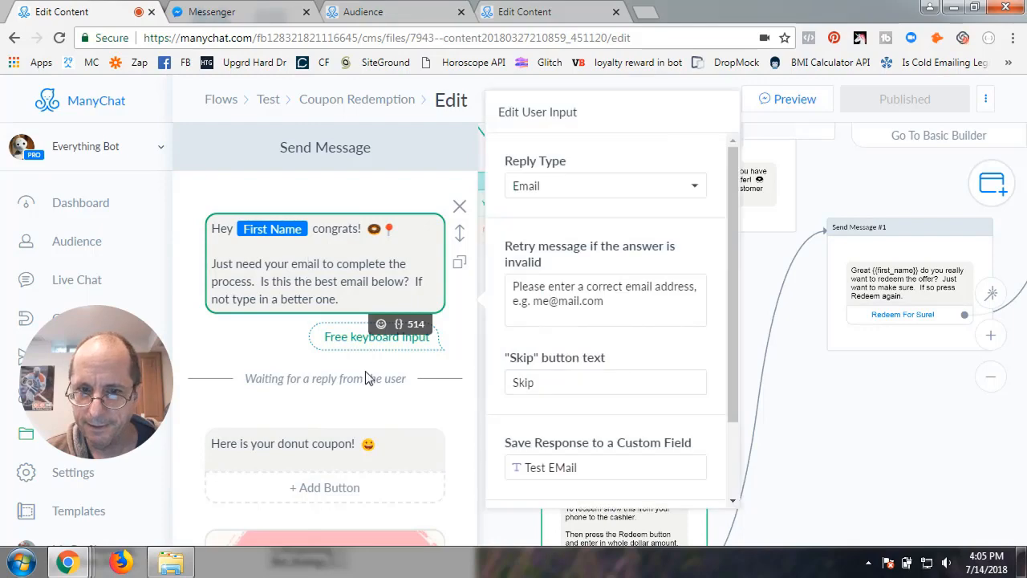
scroll(576, 492, down, 2)
click(593, 477)
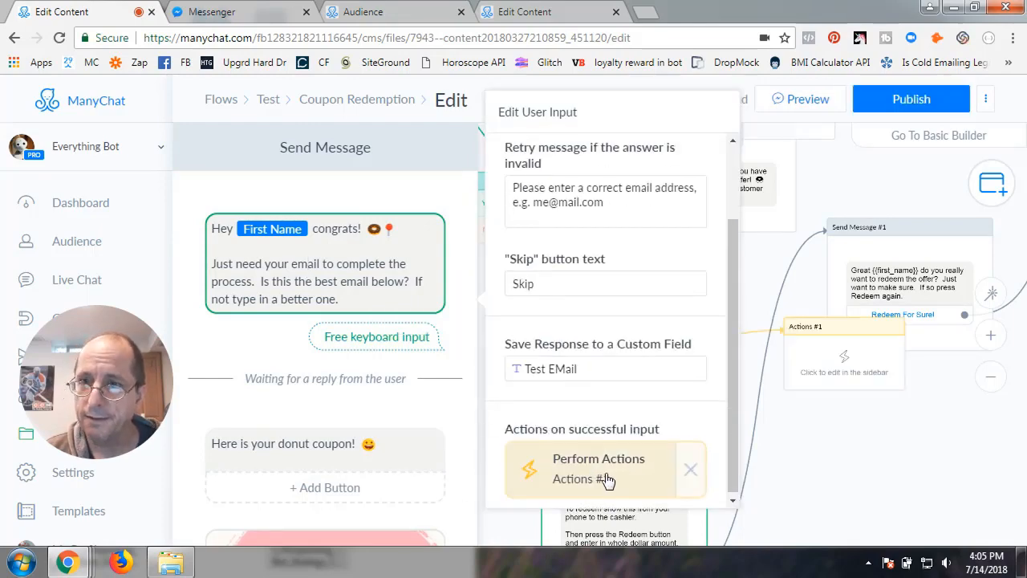
click(606, 480)
Add an Add Tag action with the Got Donut Offer tag to the new step and publish the flow
click(335, 214)
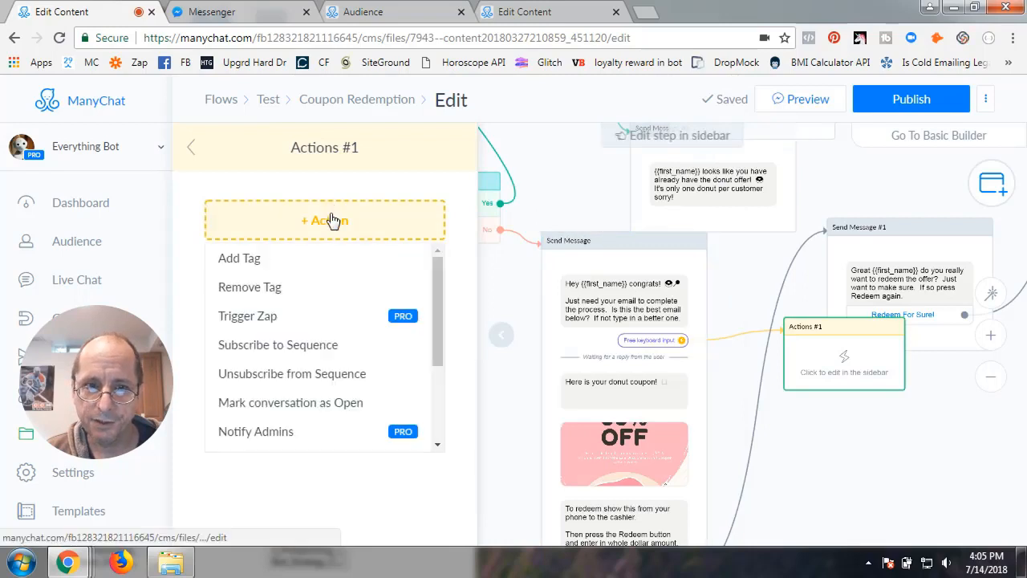
click(249, 259)
click(261, 243)
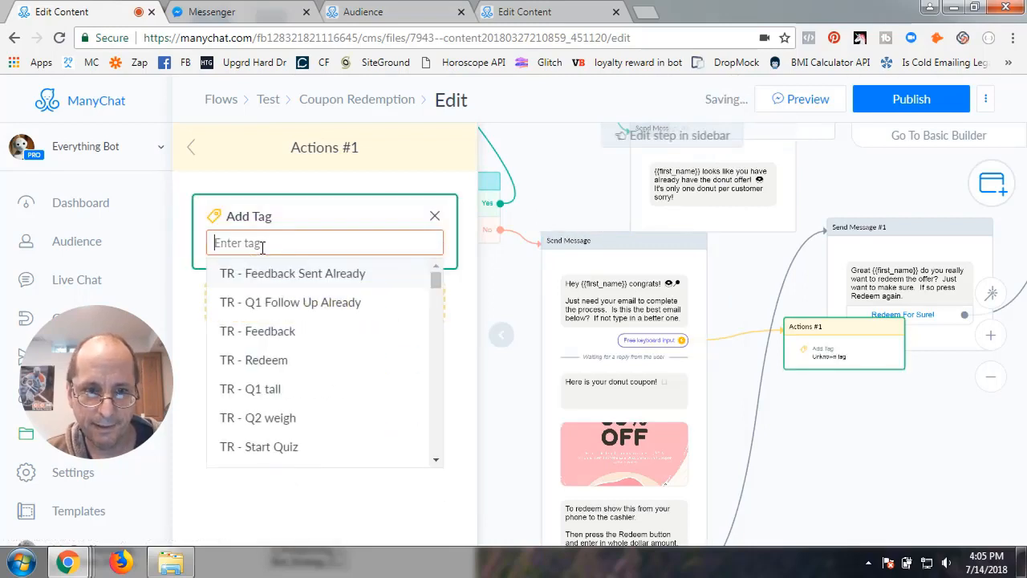
text(do)
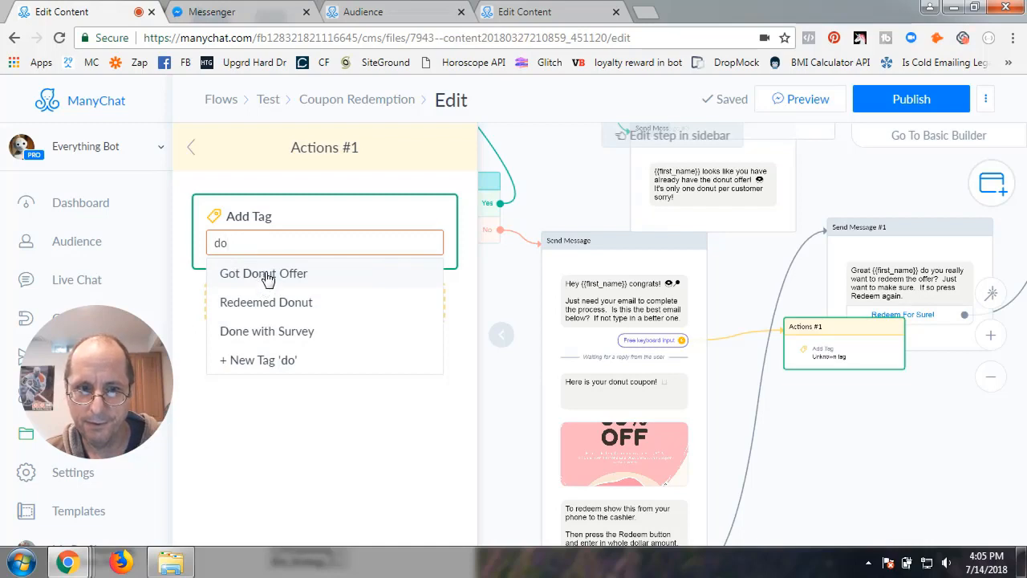
click(269, 275)
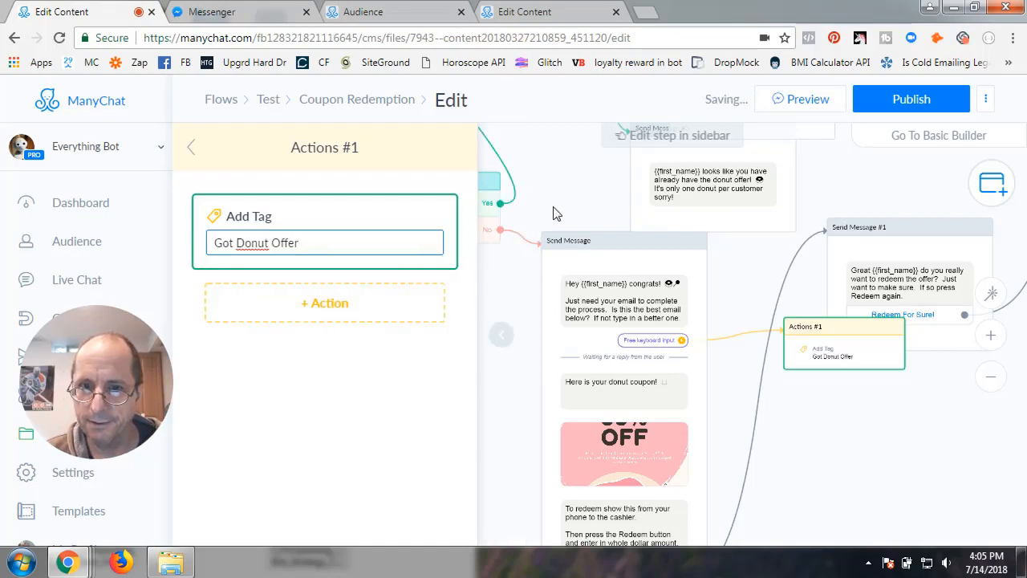
click(523, 267)
click(915, 99)
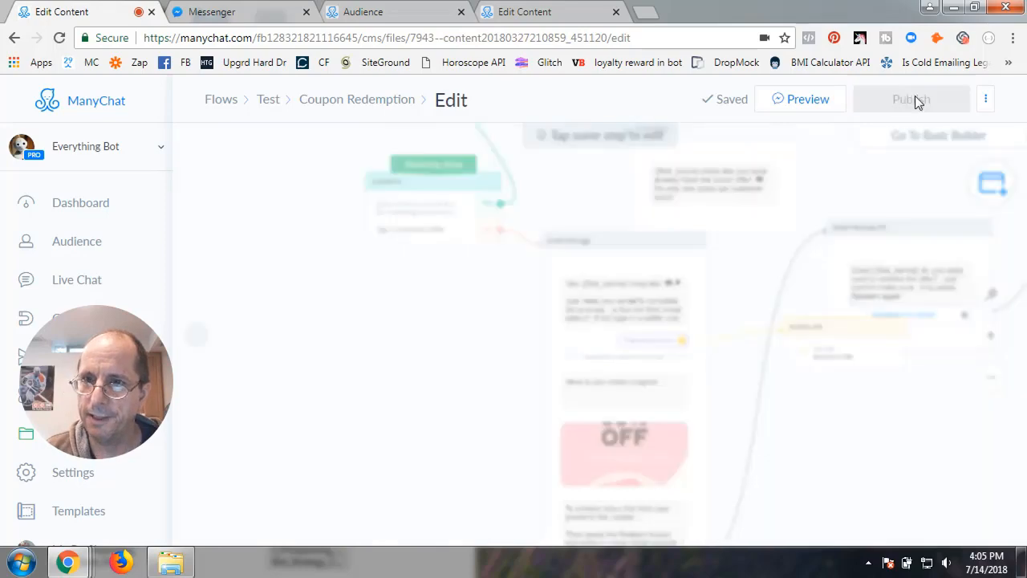
Move the Got Donut Offer action block clear of Send Message #1 so the two blocks no longer overlap
drag(489, 407, 248, 374)
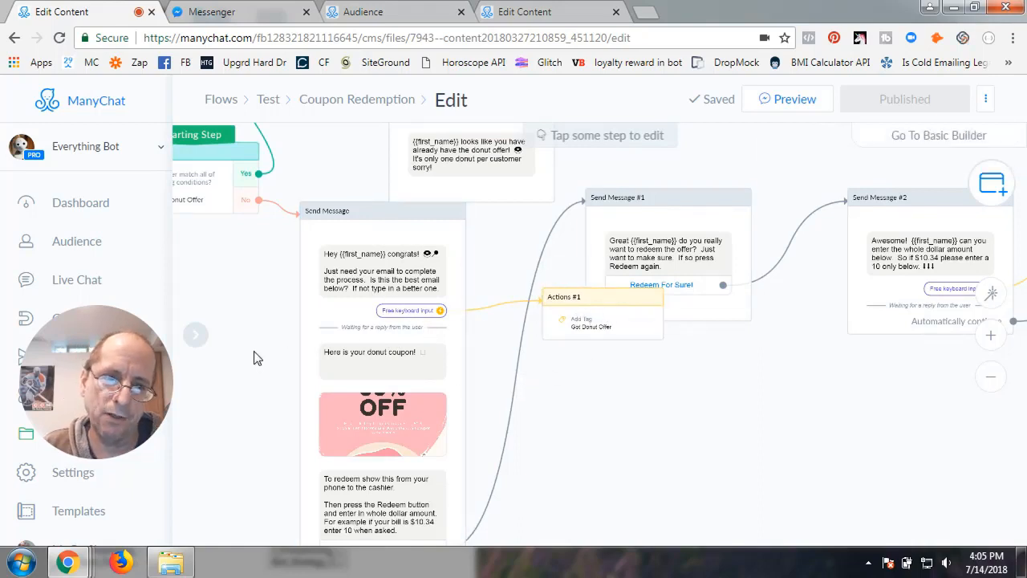
drag(257, 358, 500, 383)
drag(434, 311, 290, 376)
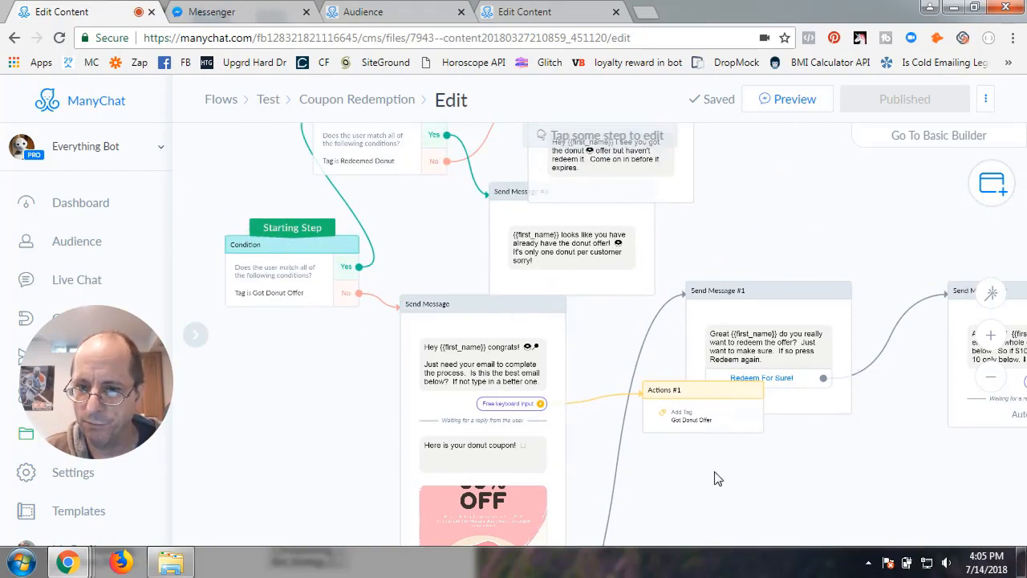
drag(812, 466, 688, 396)
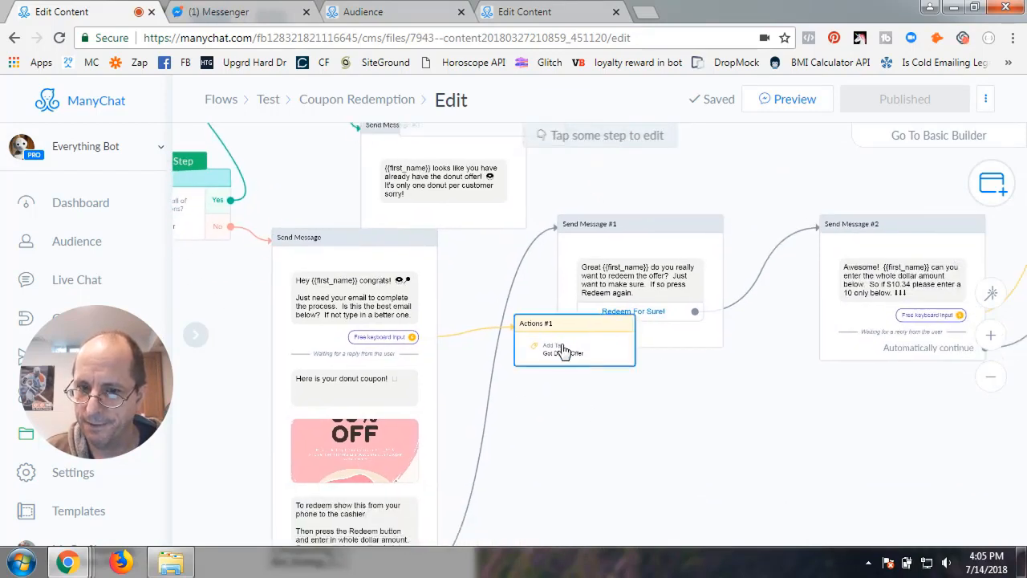
drag(565, 348, 577, 395)
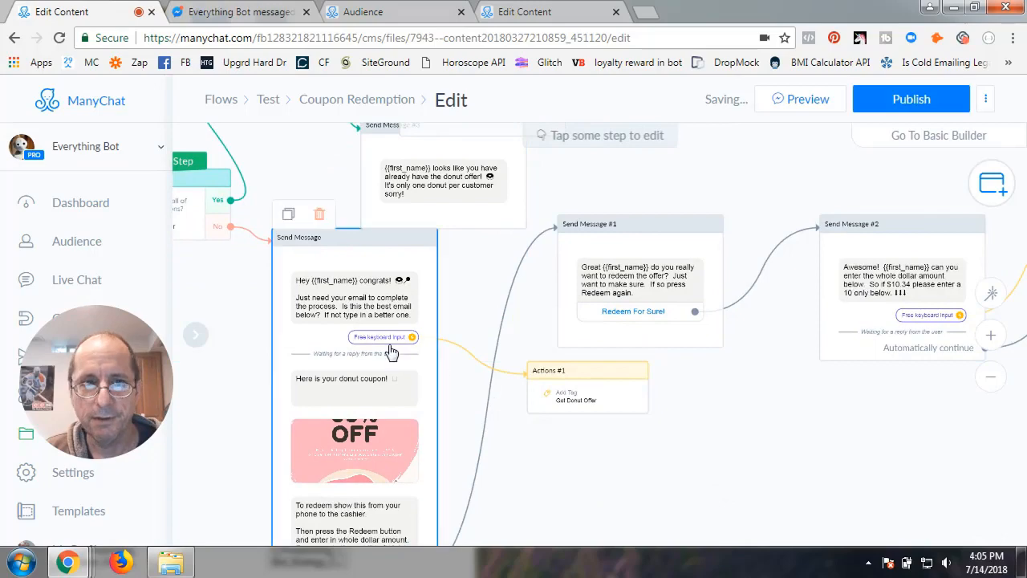
Check the Everything Bot conversation in Messenger for the delayed message, and republish the Coupon Redemption flow in ManyChat
click(219, 17)
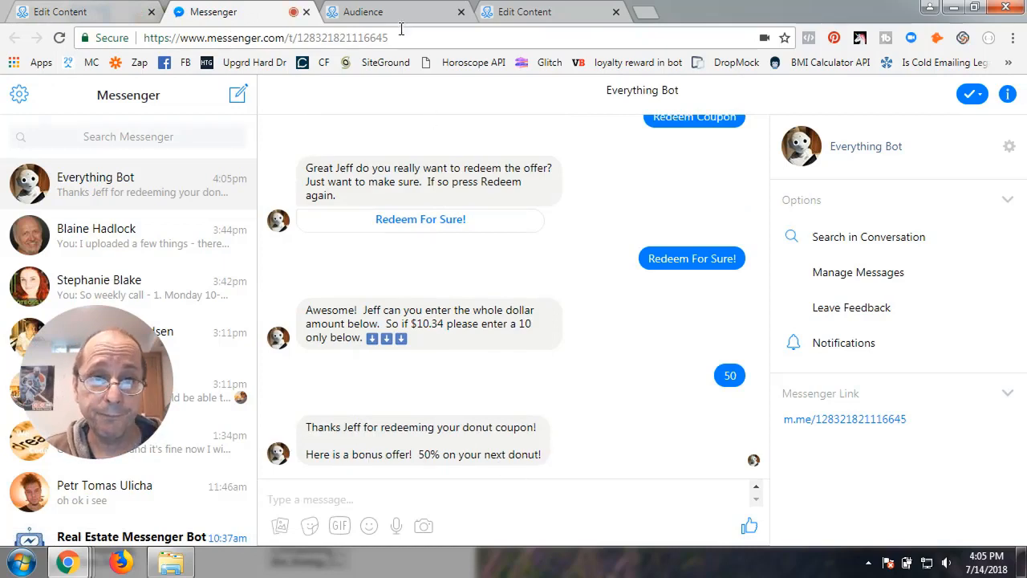
click(95, 15)
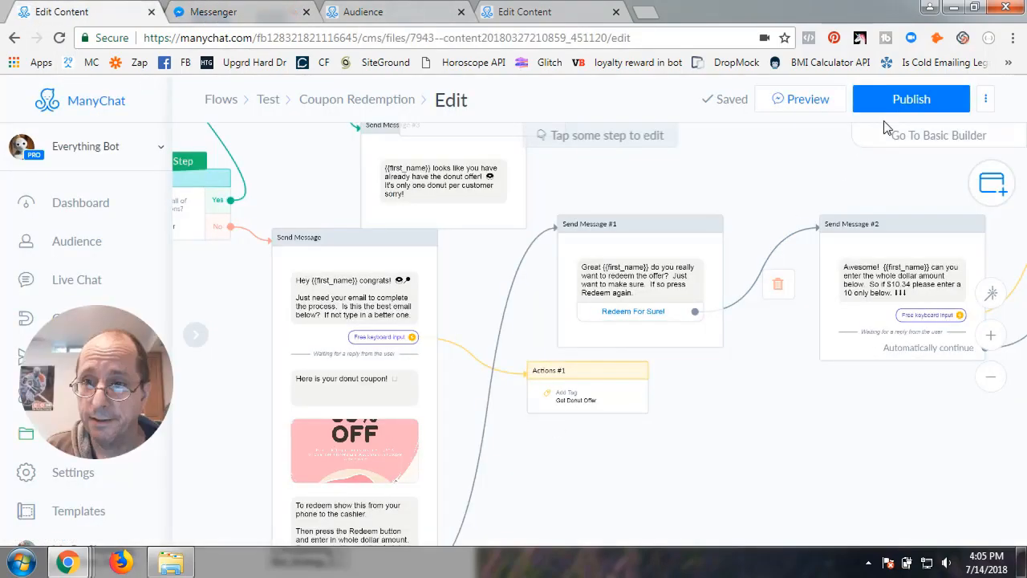
click(895, 104)
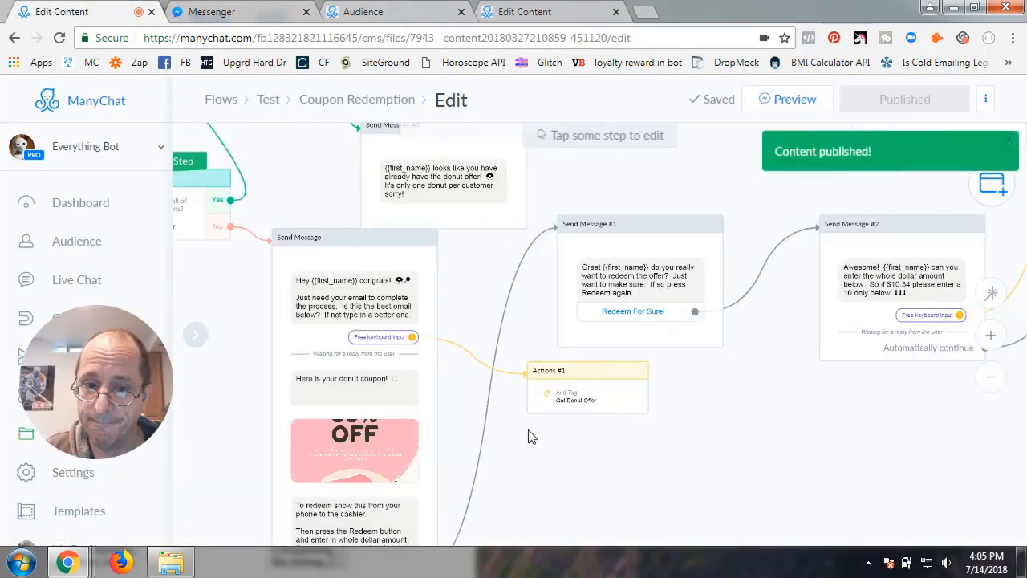
Review the redemption path from the coupon message through the dollar amount question and Smart Delay to the bonus offer message
scroll(559, 467, down, 2)
scroll(559, 465, down, 2)
drag(324, 413, 344, 310)
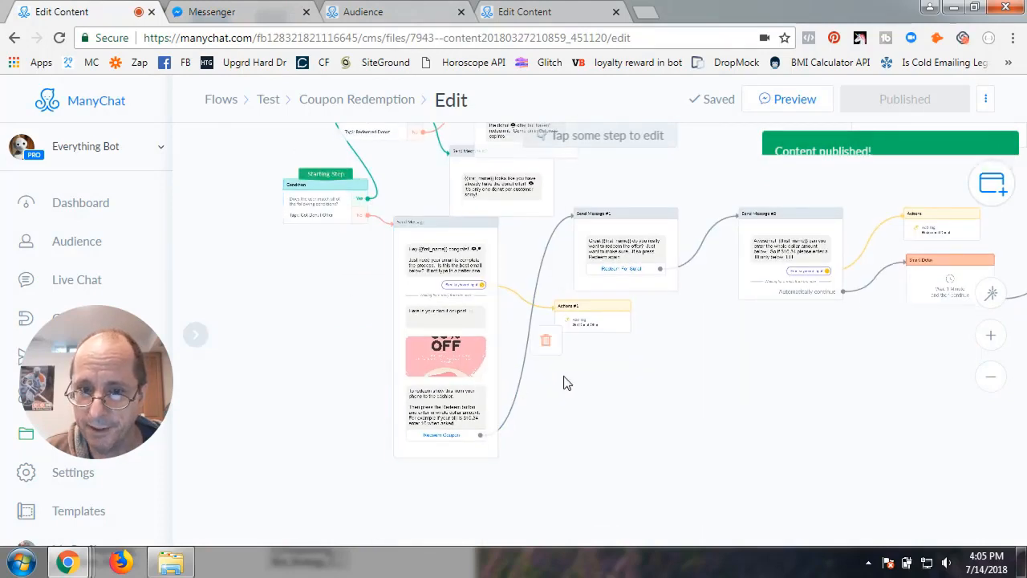
drag(619, 405, 504, 428)
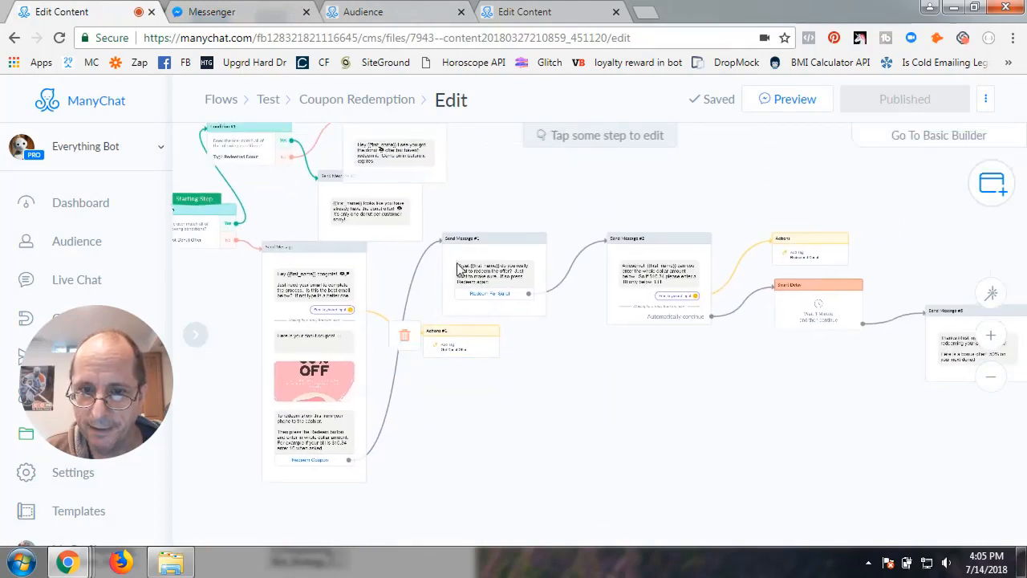
scroll(704, 414, up, 3)
drag(675, 329, 483, 429)
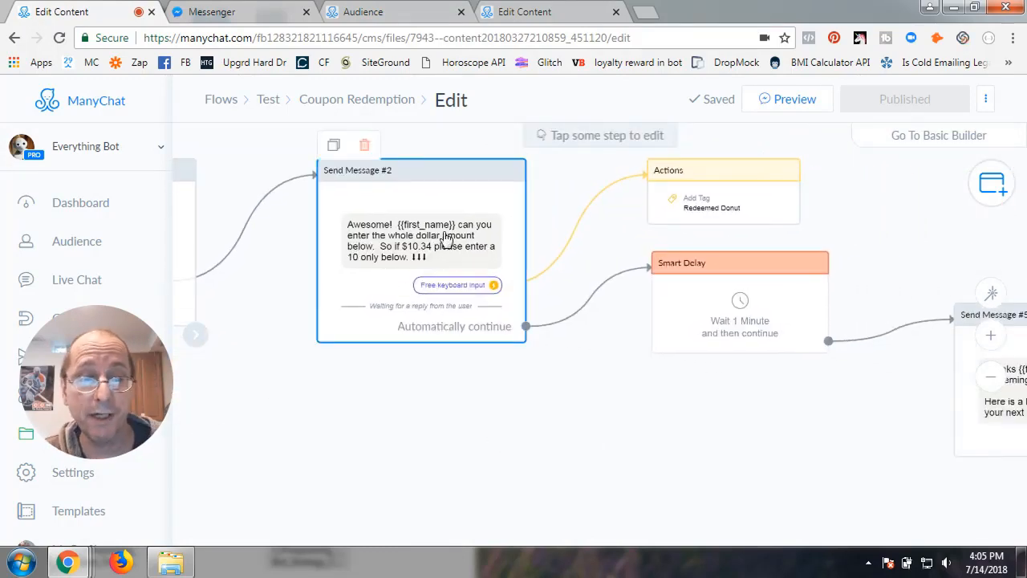
drag(586, 411, 491, 465)
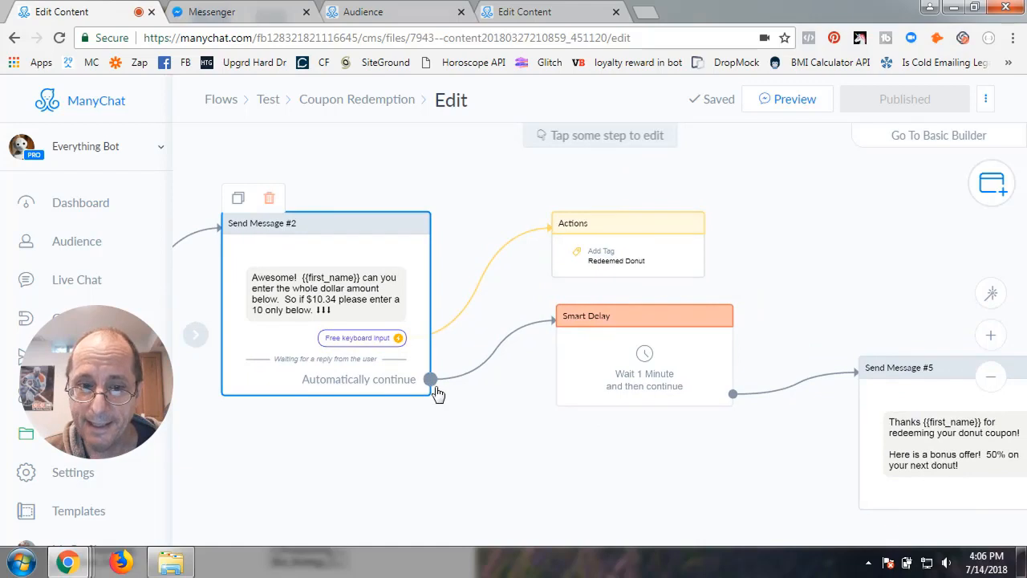
drag(658, 444, 451, 440)
drag(585, 417, 585, 343)
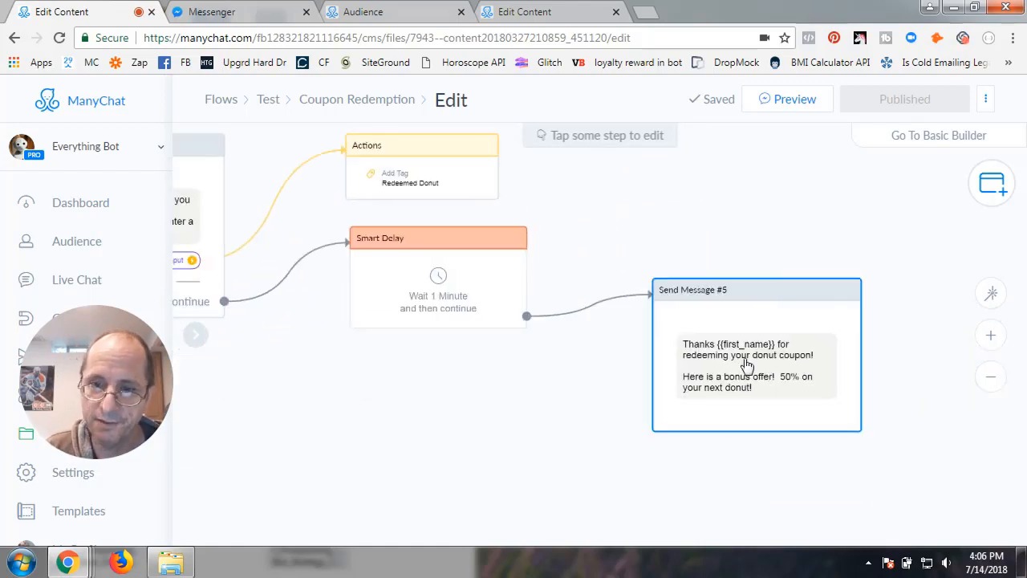